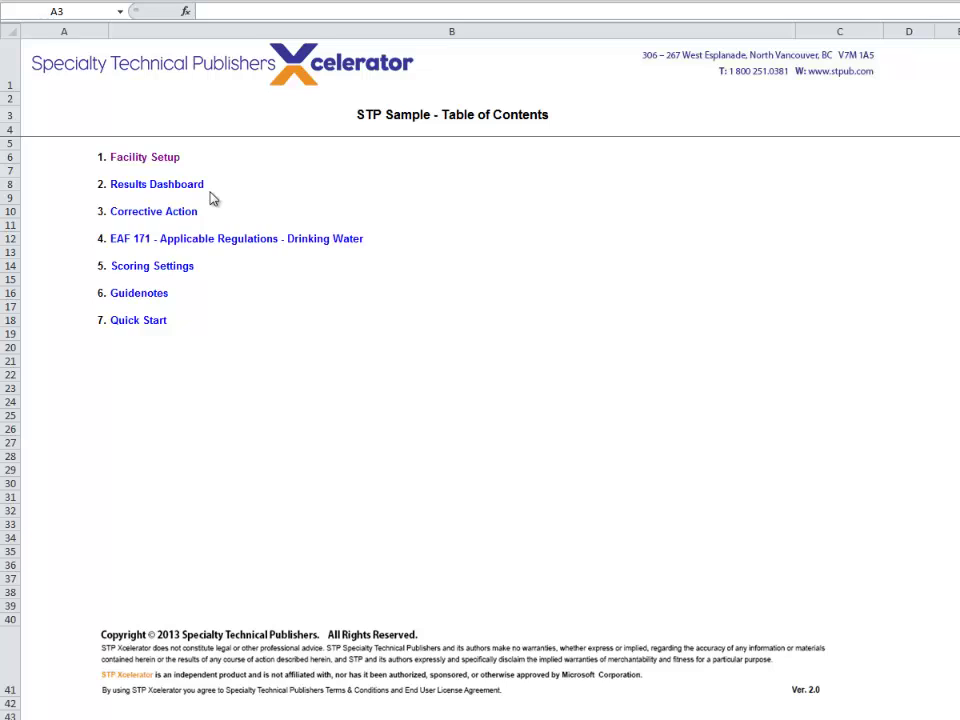
Open the EAF 171 - Applicable Regulations - Drinking Water checklist and look over its sections.
{"action": "left_click", "coordinate": [115, 248]}
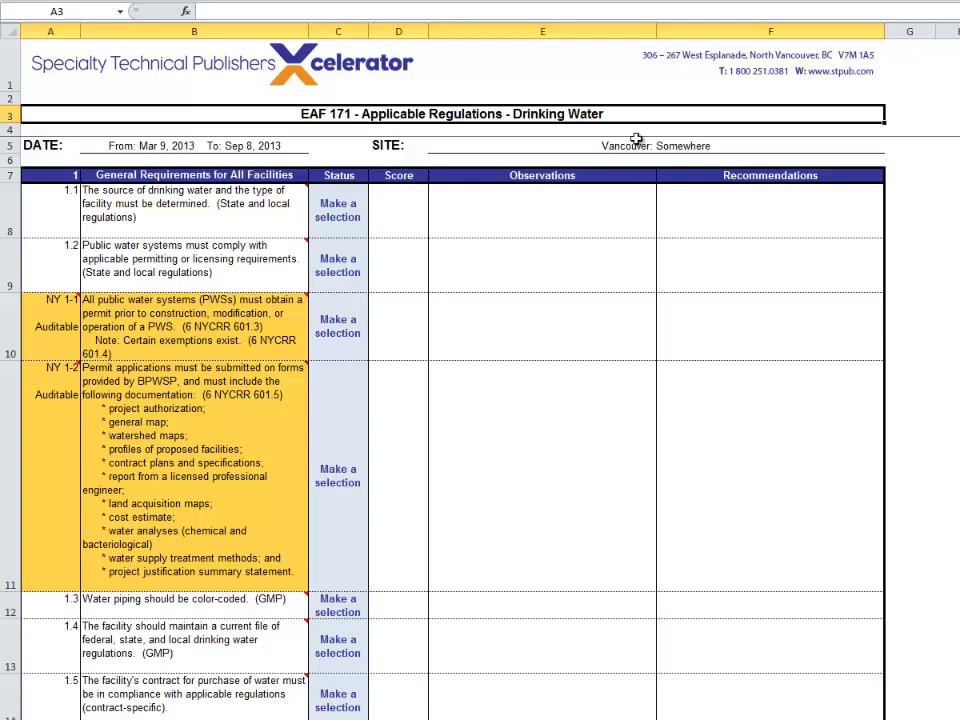
{"action": "scroll", "coordinate": [936, 186], "scroll_direction": "down", "scroll_amount": 4}
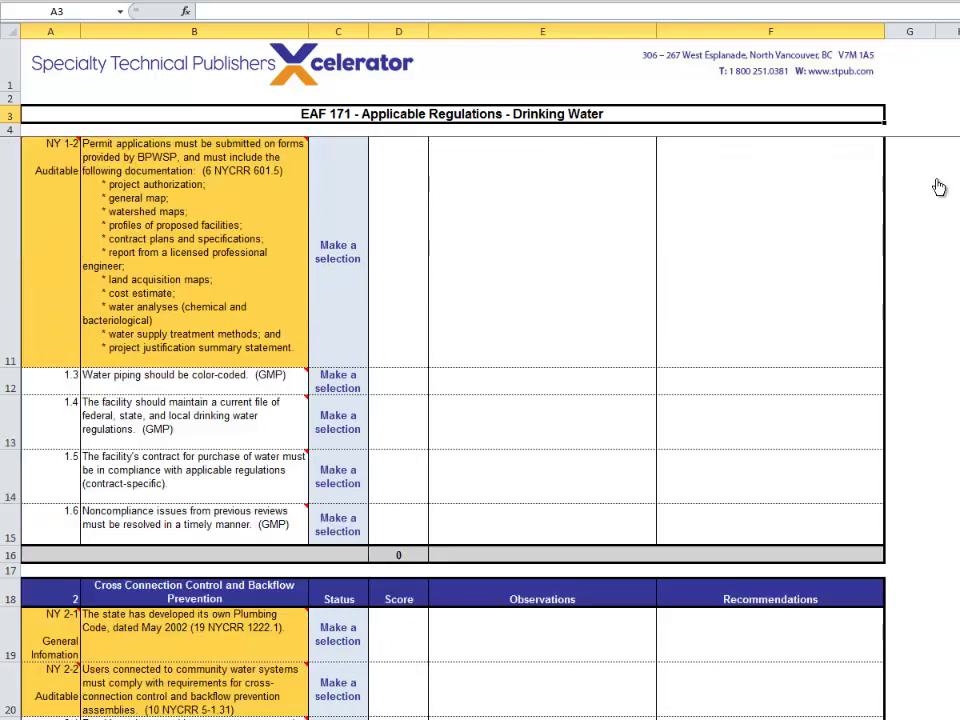
{"action": "scroll", "coordinate": [939, 187], "scroll_direction": "down", "scroll_amount": 4}
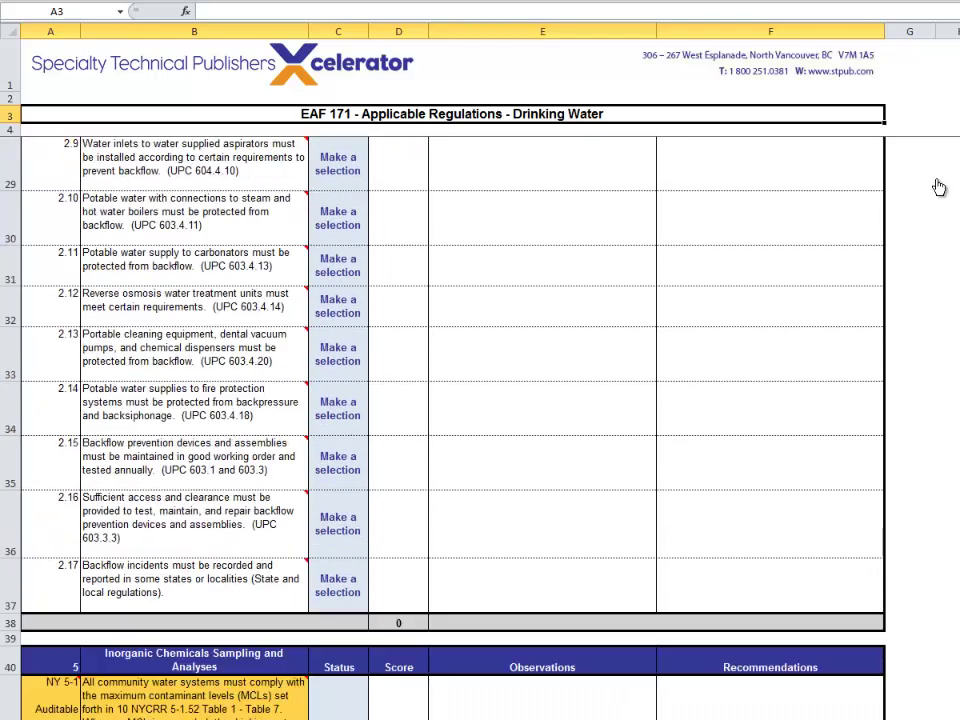
{"action": "scroll", "coordinate": [939, 187], "scroll_direction": "up", "scroll_amount": 8}
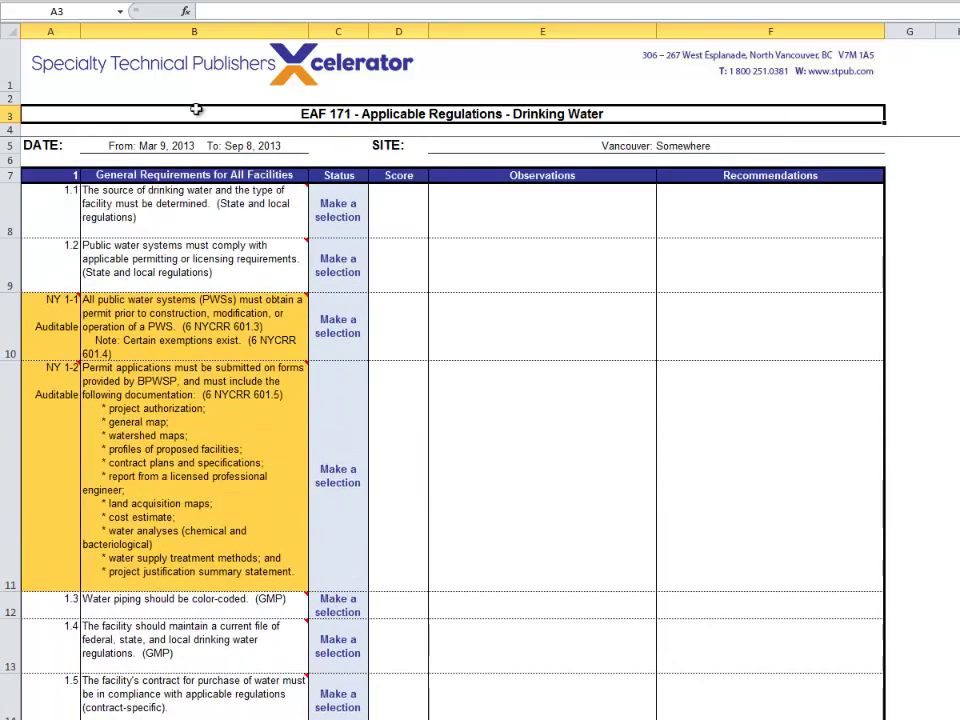
Examine the number and title of section 1, General Requirements for All Facilities, and the requirements listed under it.
{"action": "left_click", "coordinate": [57, 174]}
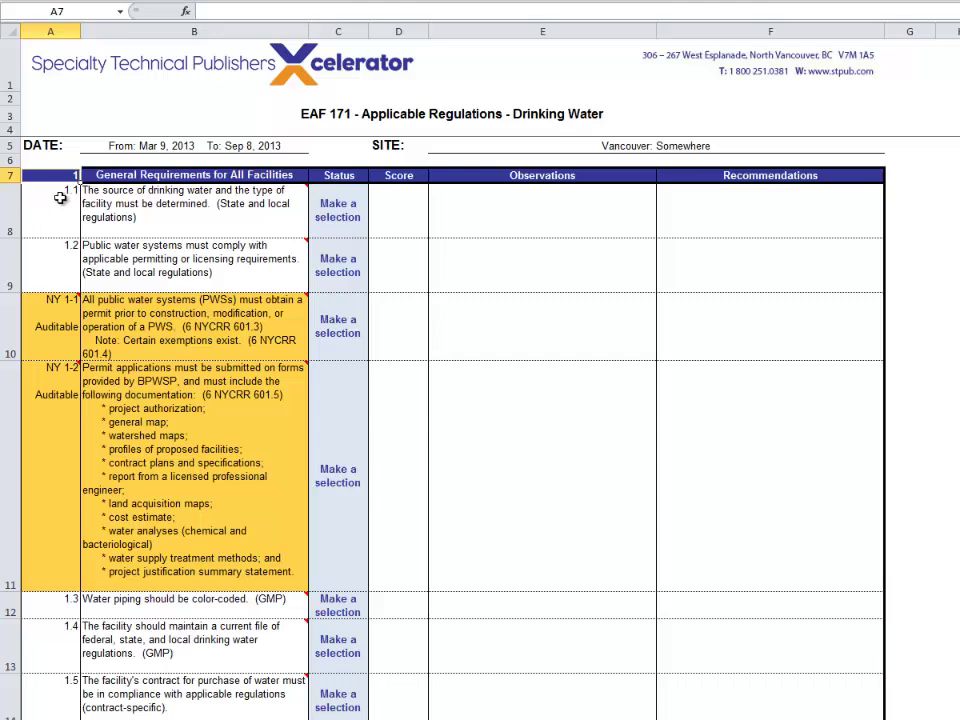
{"action": "left_click", "coordinate": [89, 177]}
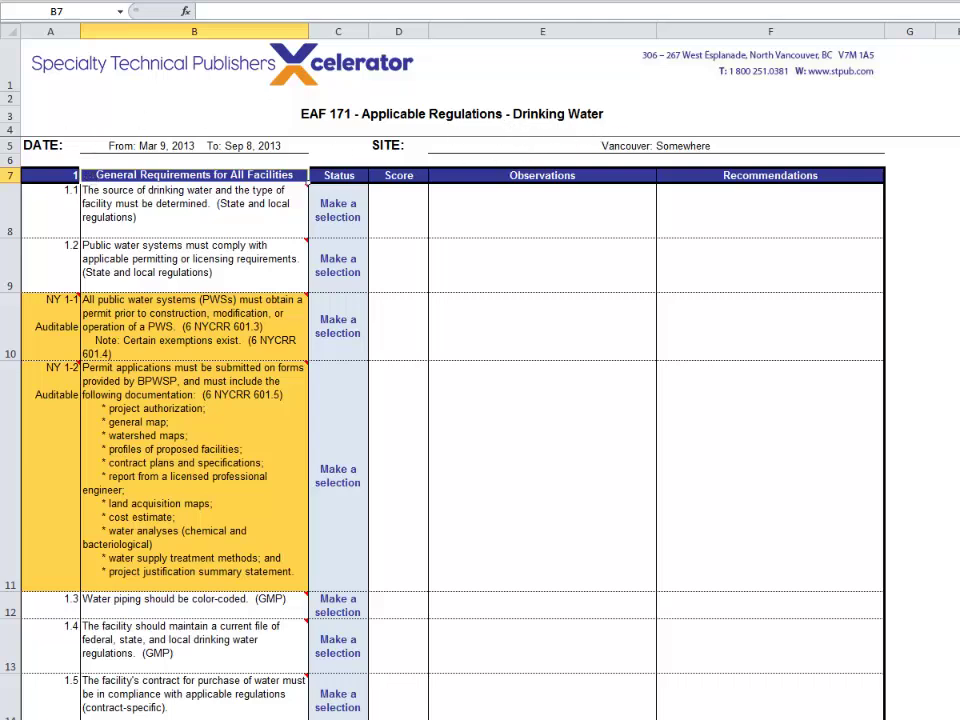
{"action": "key", "text": "shift+Down"}
{"action": "key", "text": "shift+Down"}
{"action": "key", "text": "shift+Down"}
{"action": "key", "text": "shift+Down"}
{"action": "key", "text": "shift+Down"}
{"action": "key", "text": "shift+Down"}
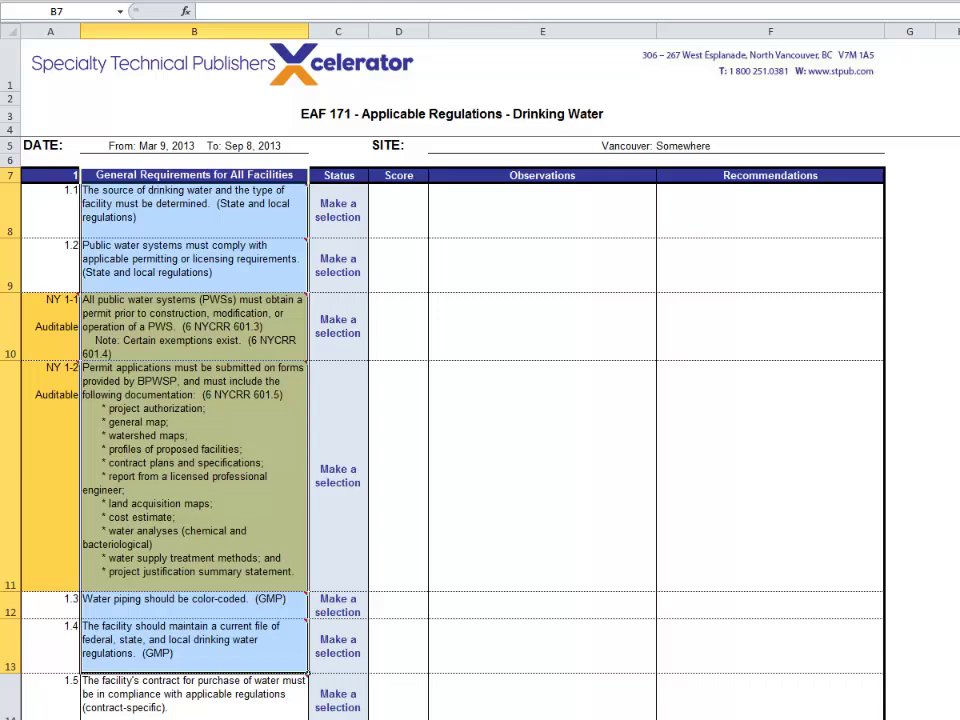
{"action": "key", "text": "Down"}
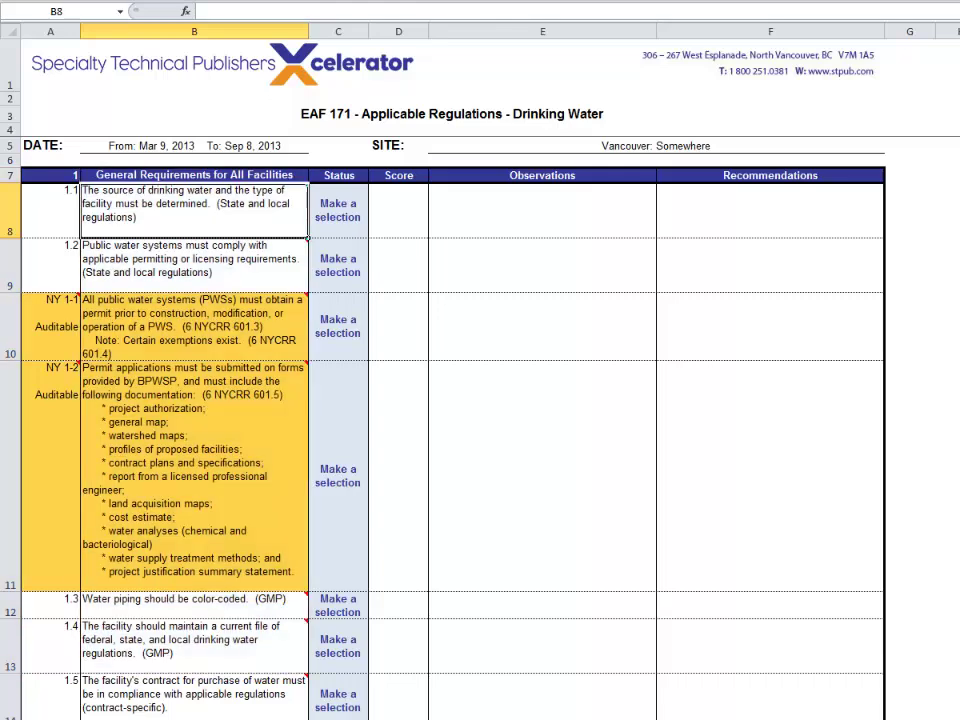
Read through the individual requirements of section 1, covering both the federal items and the highlighted New York items.
{"action": "key", "text": "Down"}
{"action": "key", "text": "Down"}
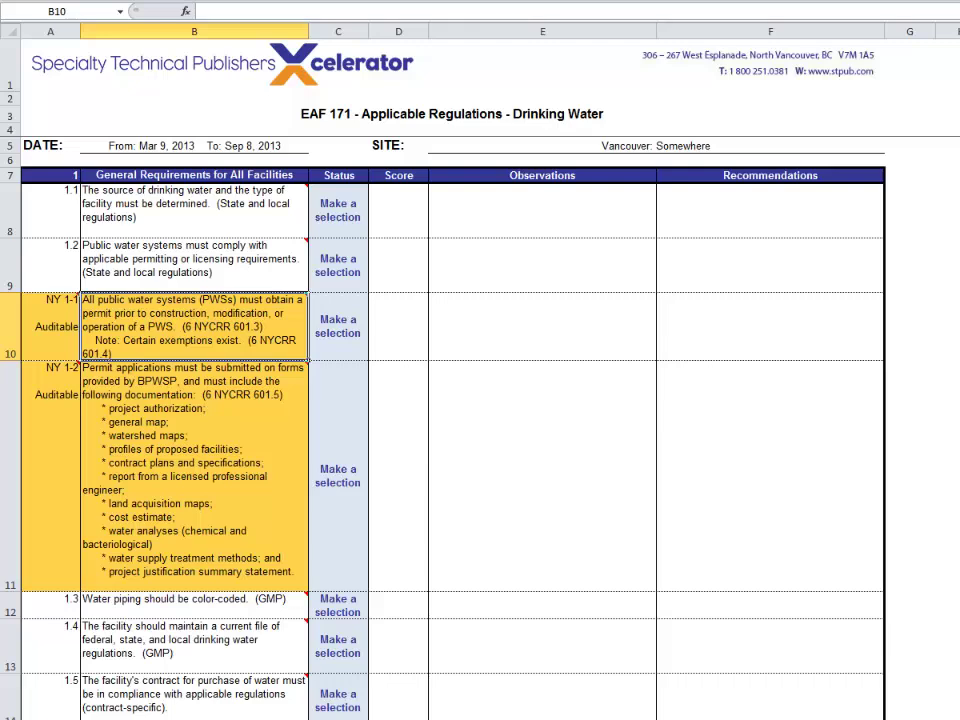
{"action": "key", "text": "Up"}
{"action": "key", "text": "Up"}
{"action": "key", "text": "Down"}
{"action": "key", "text": "Down"}
{"action": "key", "text": "Down"}
{"action": "key", "text": "Down"}
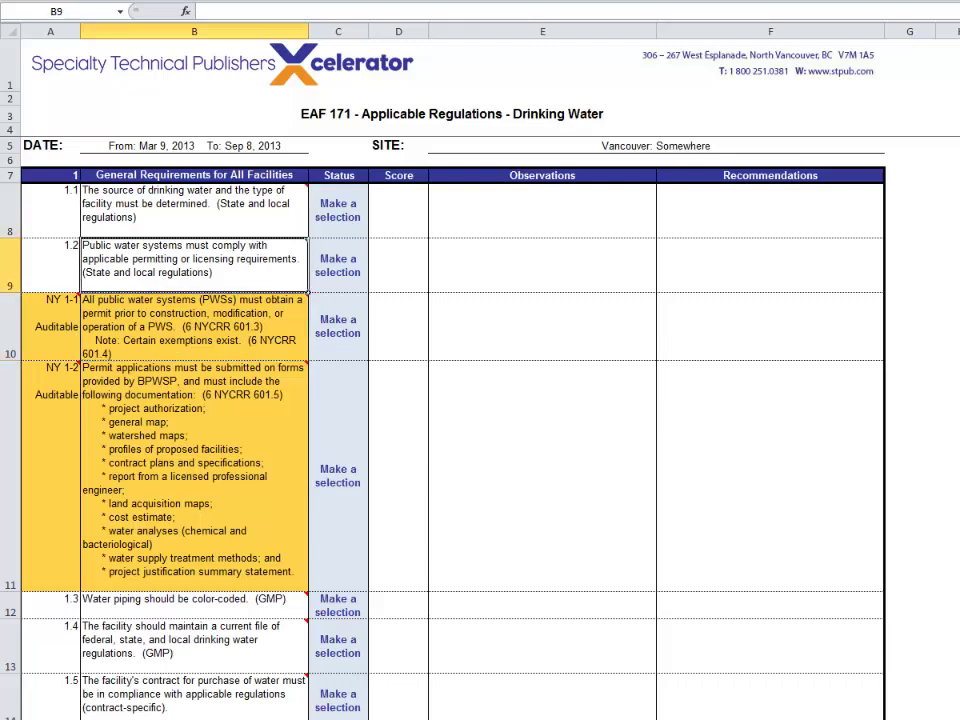
{"action": "key", "text": "Down"}
{"action": "key", "text": "Down"}
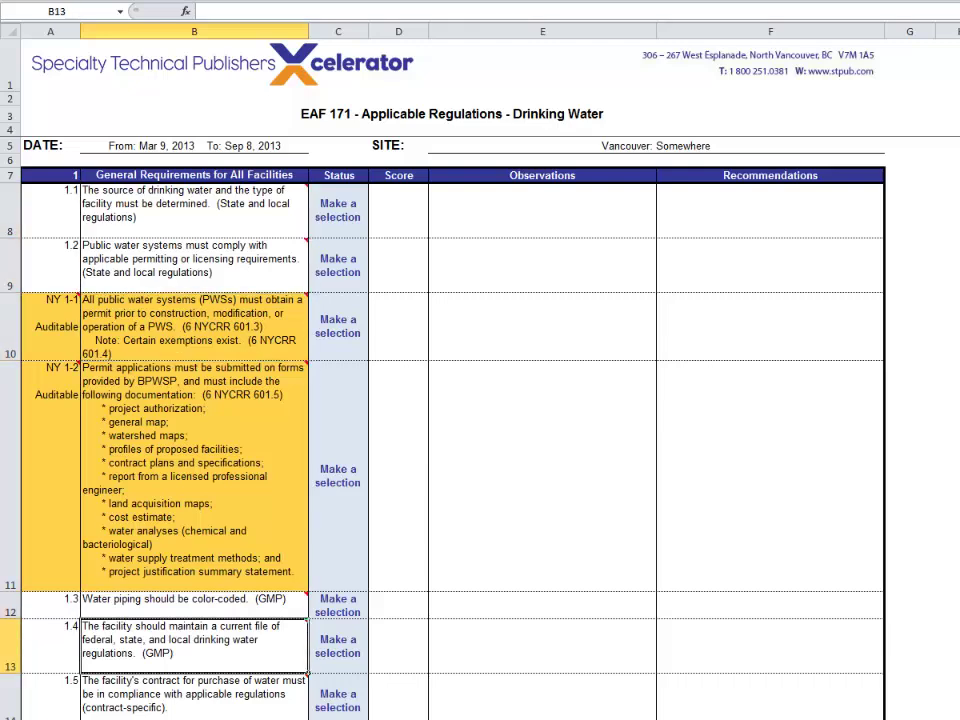
{"action": "key", "text": "Up"}
{"action": "key", "text": "Up"}
{"action": "key", "text": "Up"}
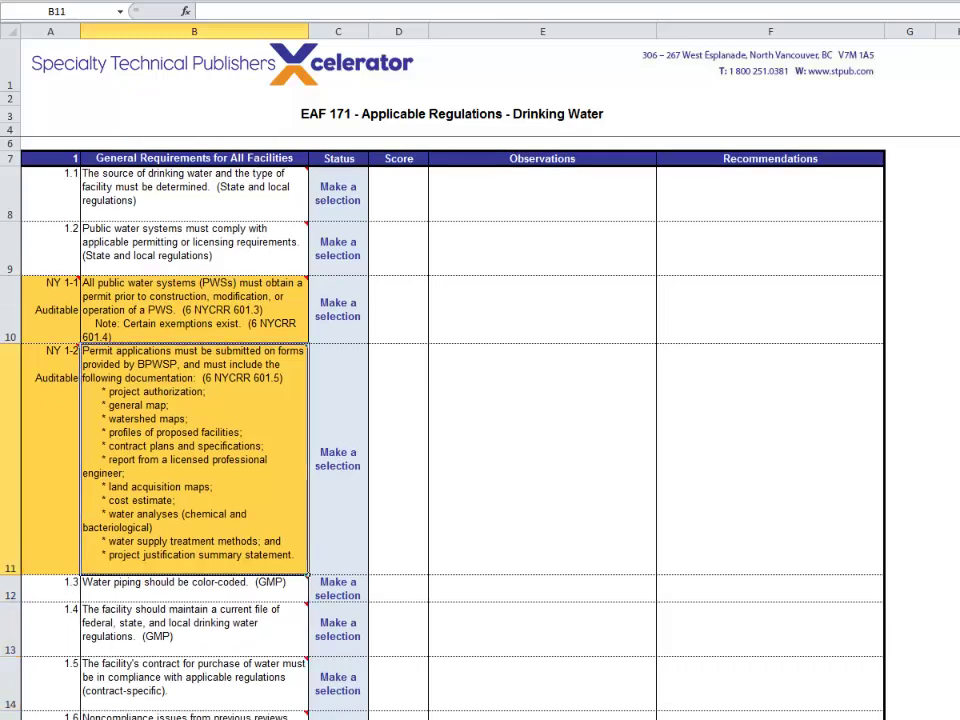
{"action": "key", "text": "Up"}
{"action": "key", "text": "Up"}
{"action": "key", "text": "Up"}
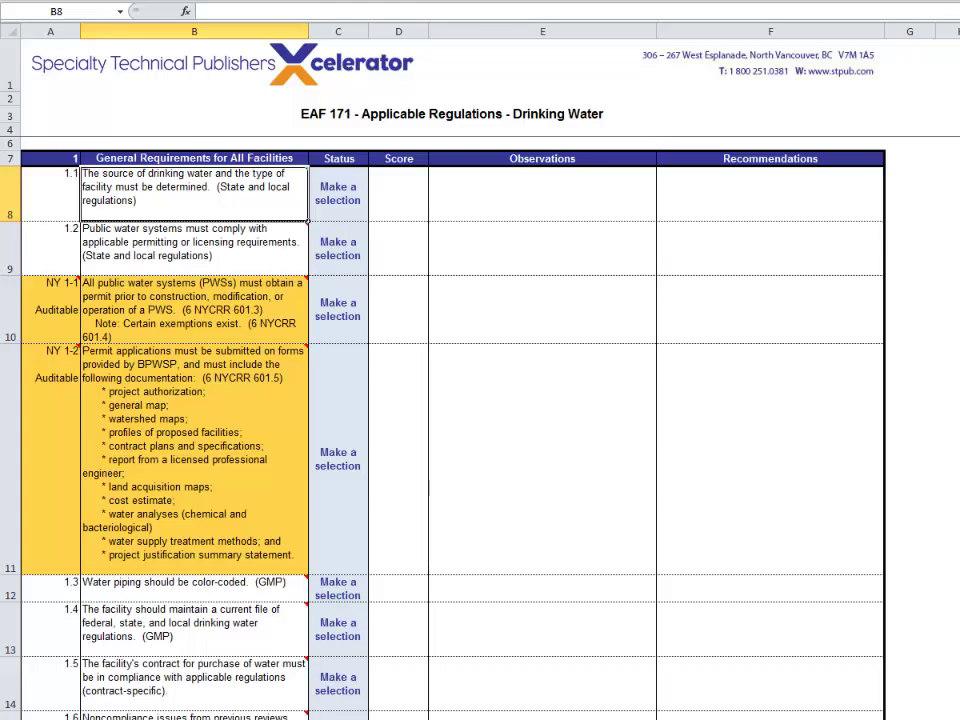
{"action": "scroll", "coordinate": [488, 105], "scroll_direction": "up", "scroll_amount": 1}
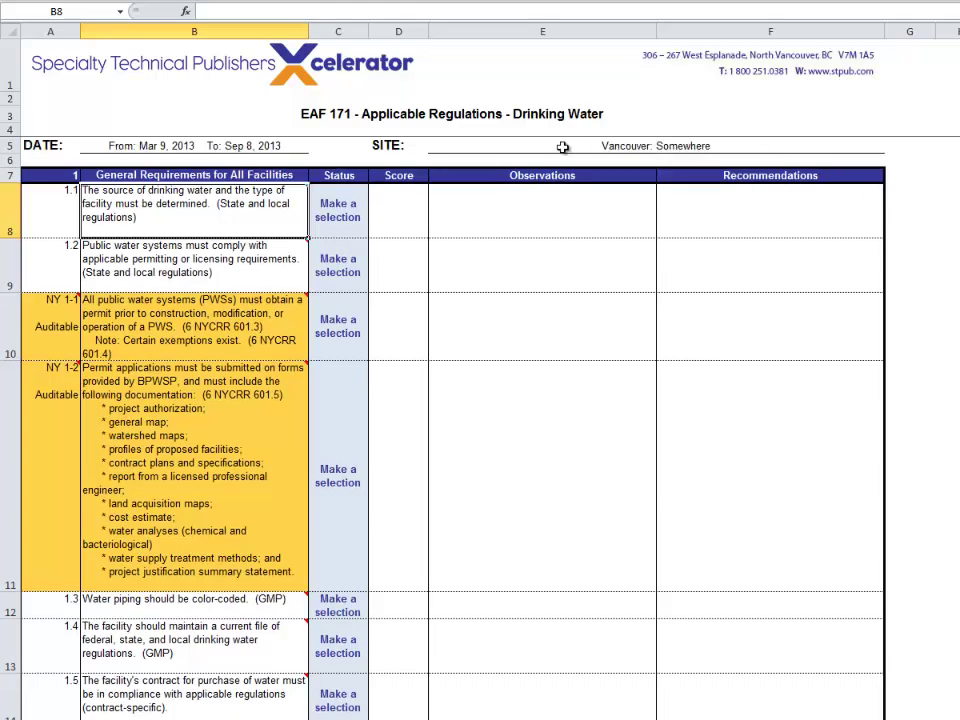
Read the guide note for requirement 1.1 and the notes on New York item NY 1-1, comparing it with federal requirement 1.2.
{"action": "mouse_move", "coordinate": [218, 210]}
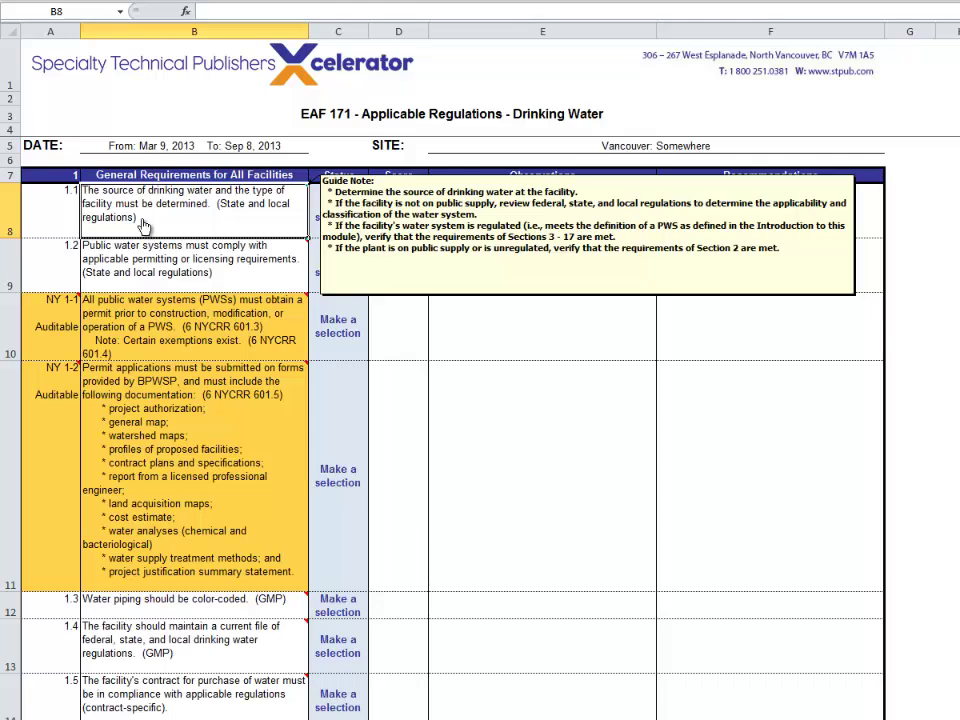
{"action": "mouse_move", "coordinate": [175, 326]}
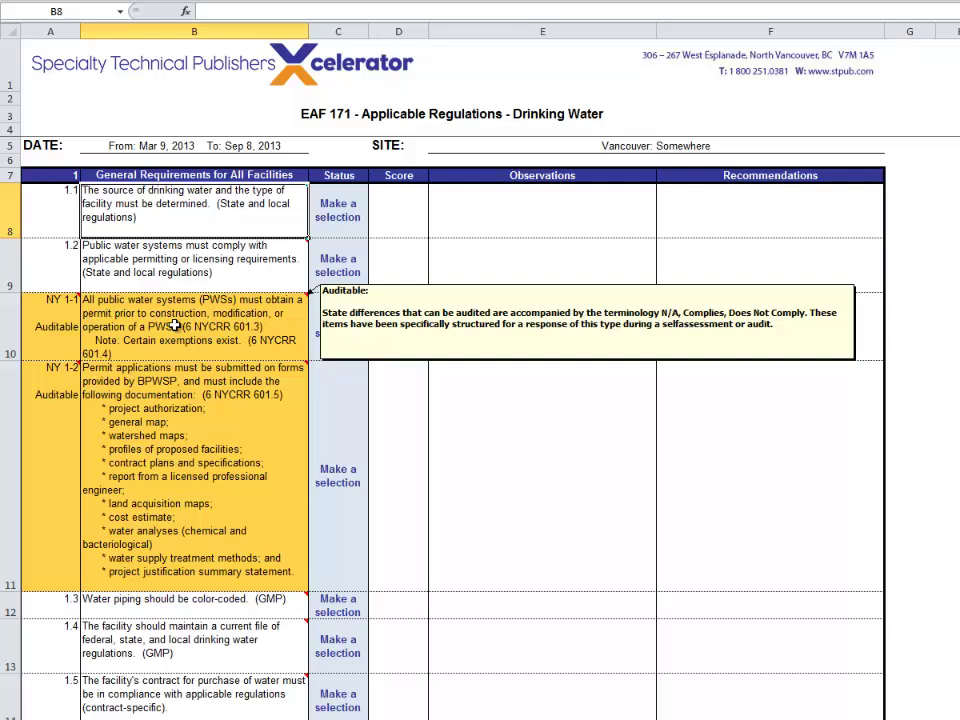
{"action": "mouse_move", "coordinate": [62, 324]}
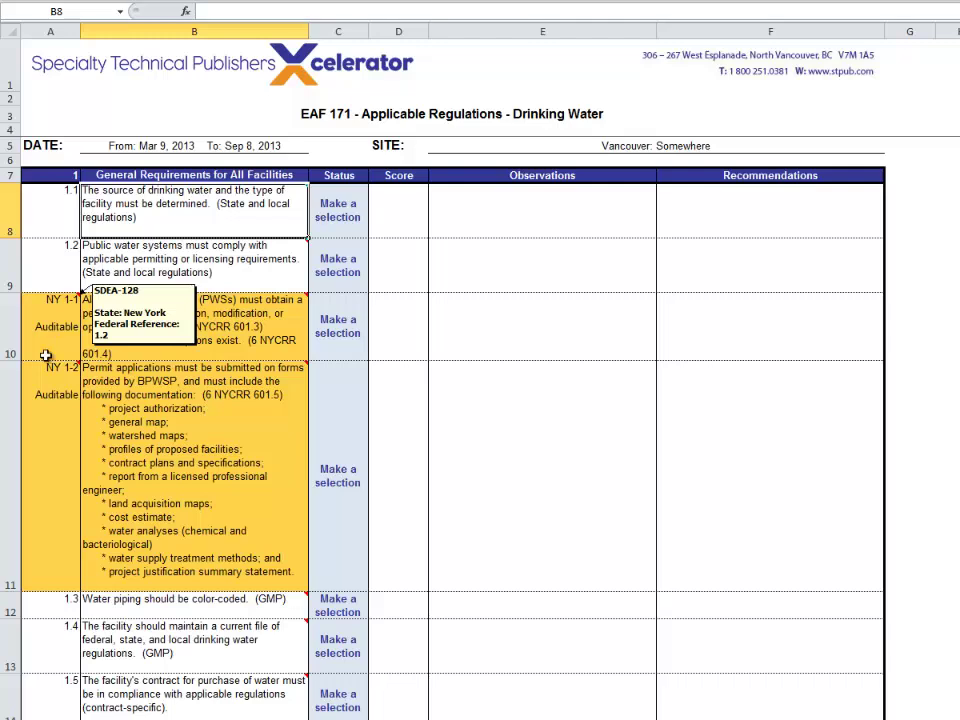
{"action": "left_click", "coordinate": [43, 268]}
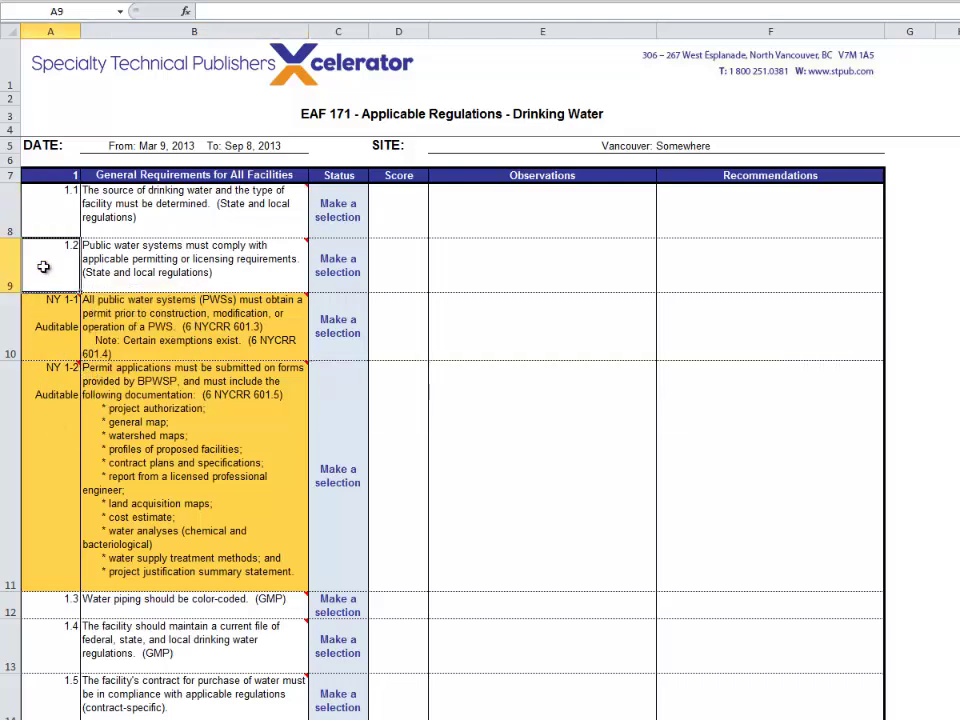
{"action": "left_click_drag", "start_coordinate": [43, 268], "coordinate": [143, 293]}
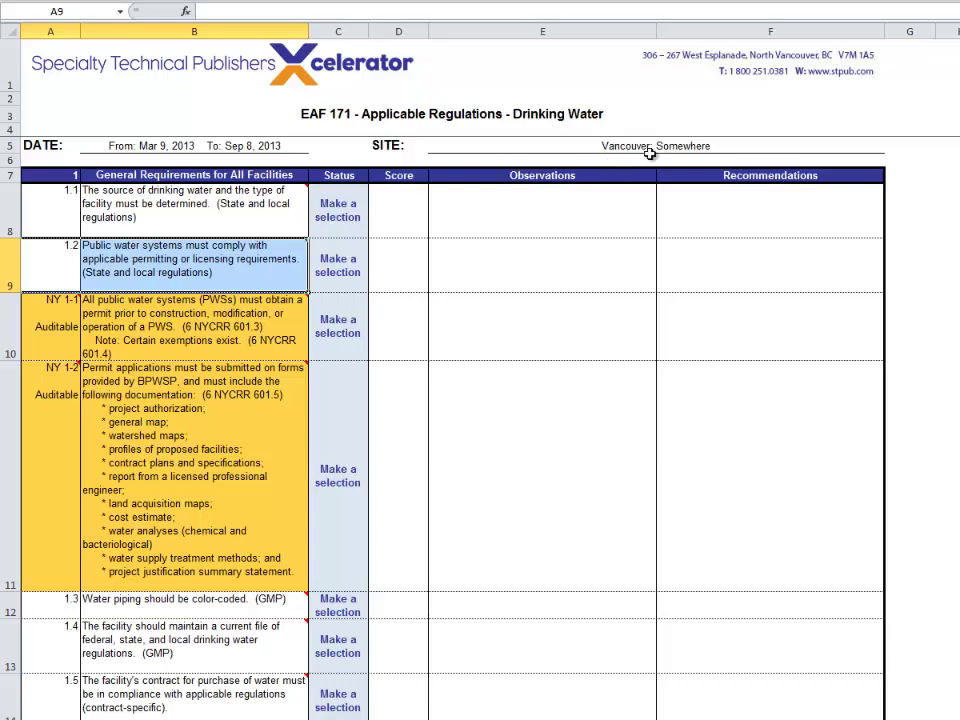
{"action": "mouse_move", "coordinate": [33, 315]}
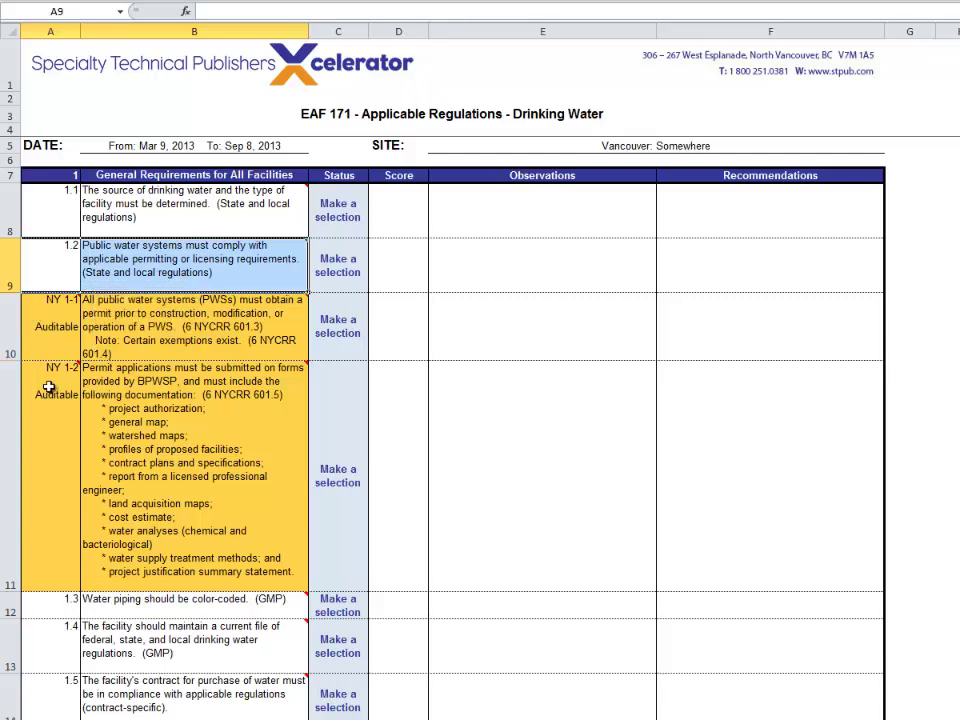
Check the state and federal reference notes on the New York items in sections 2 and 5.
{"action": "scroll", "coordinate": [30, 394], "scroll_direction": "down", "scroll_amount": 2}
{"action": "mouse_move", "coordinate": [49, 396]}
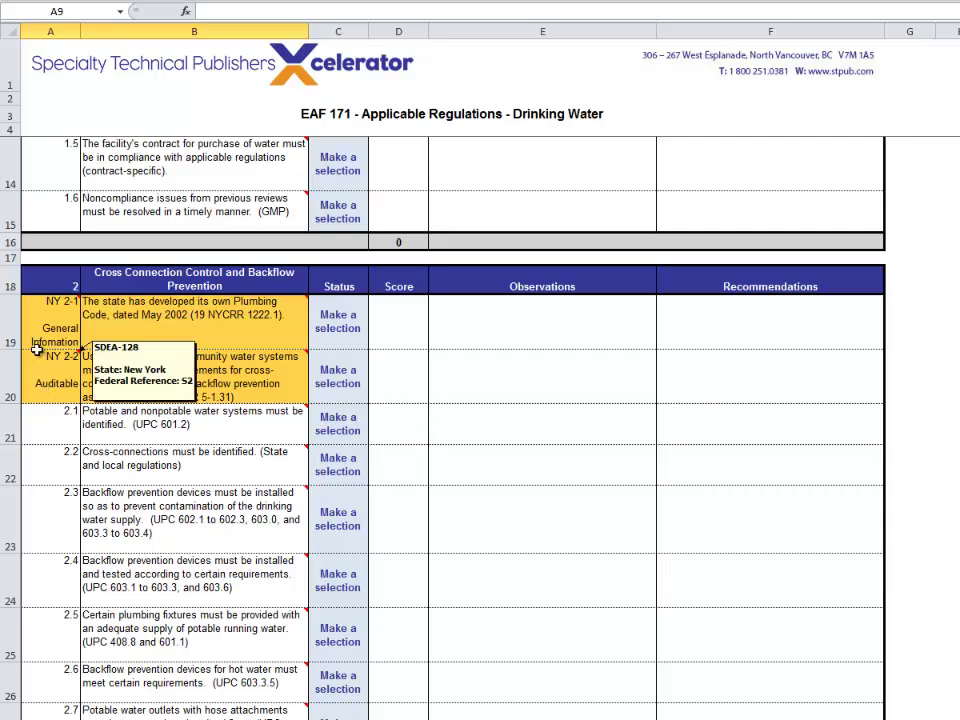
{"action": "mouse_move", "coordinate": [40, 371]}
{"action": "scroll", "coordinate": [46, 368], "scroll_direction": "down", "scroll_amount": 5}
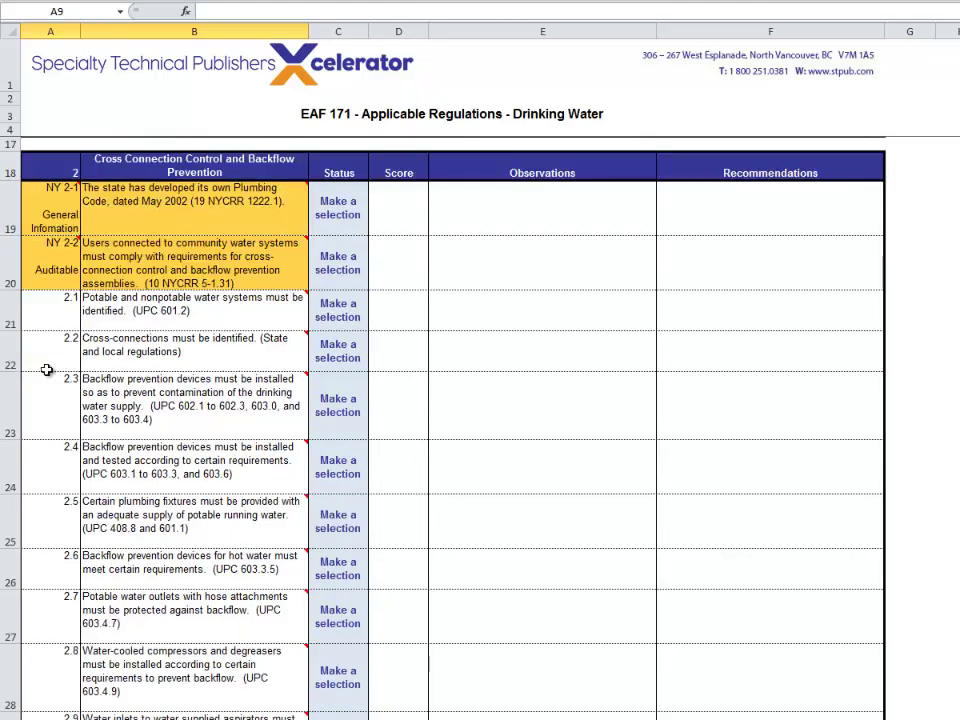
{"action": "scroll", "coordinate": [47, 374], "scroll_direction": "down", "scroll_amount": 1}
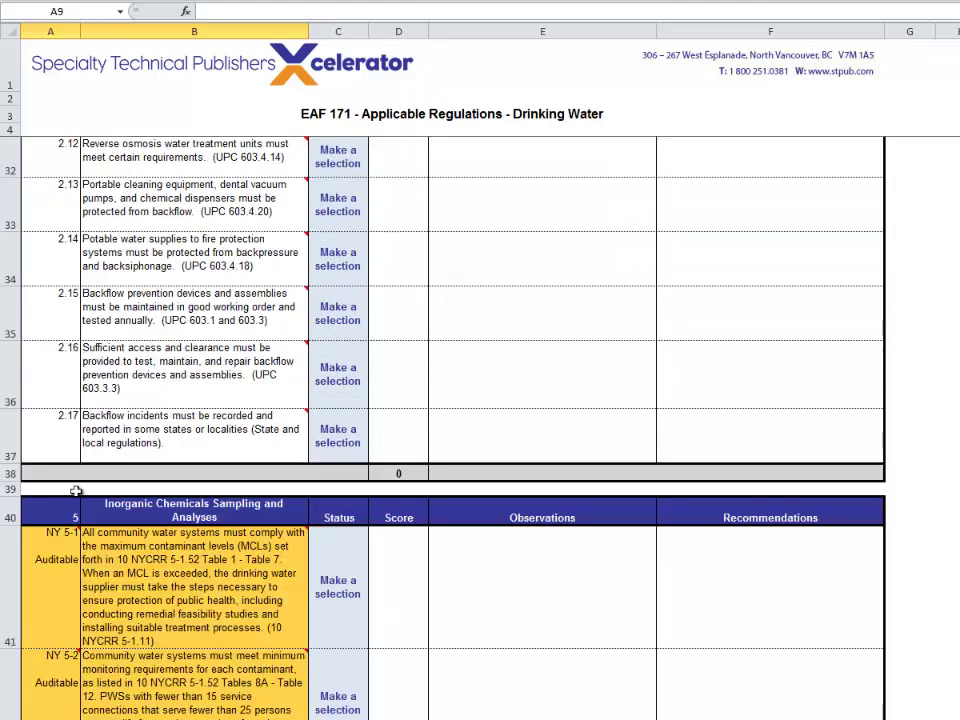
{"action": "left_click", "coordinate": [40, 513]}
{"action": "mouse_move", "coordinate": [72, 600]}
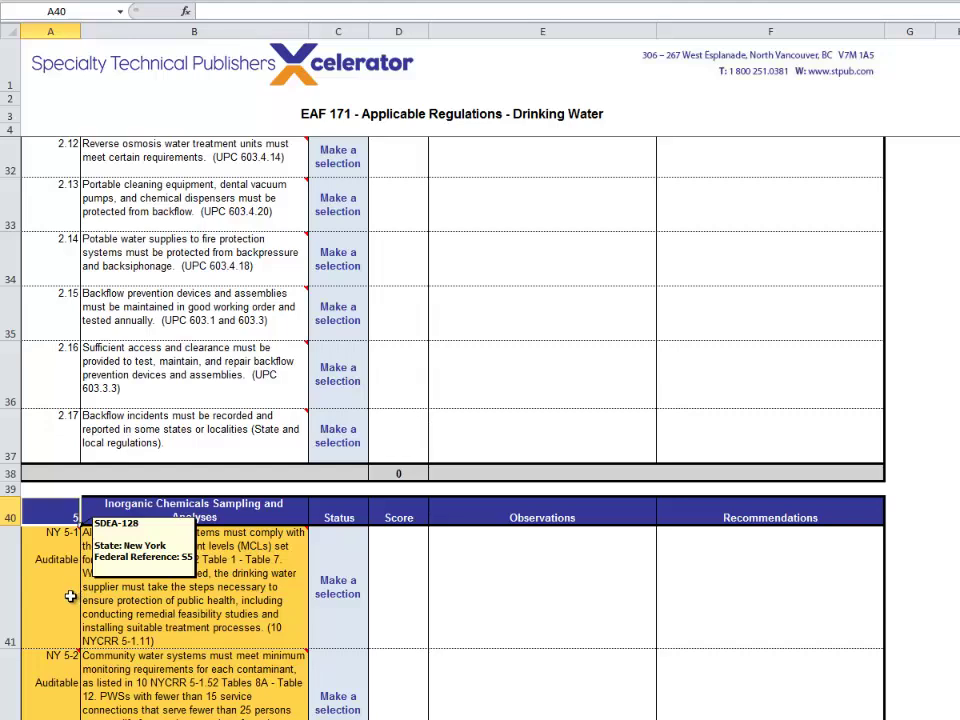
Set the status of requirement 1.1 in section 1 to N/A.
{"action": "left_click", "coordinate": [330, 516]}
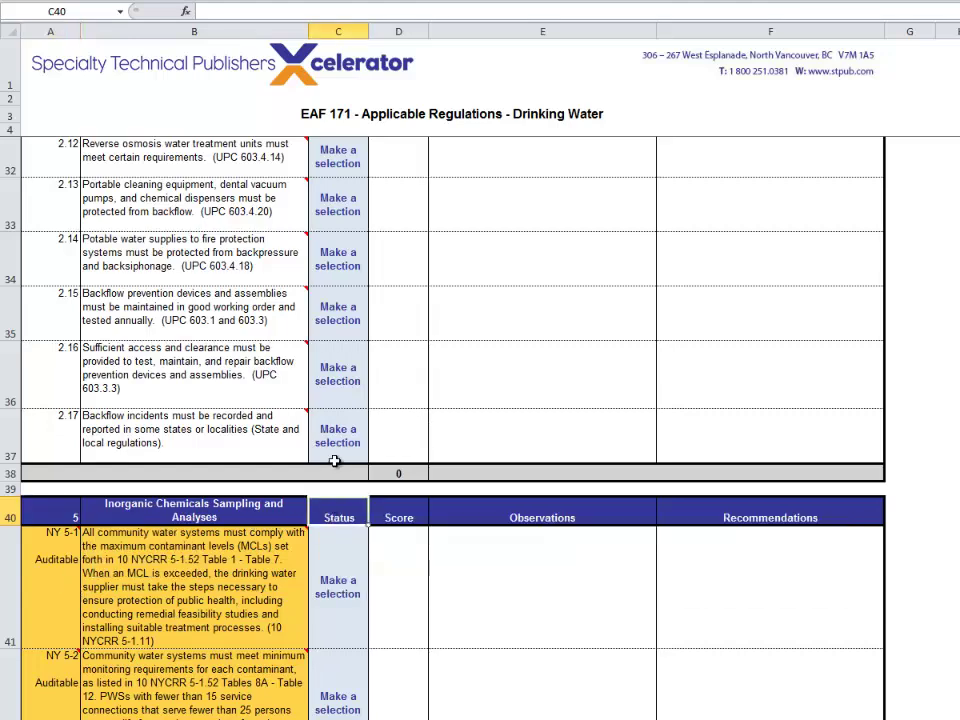
{"action": "scroll", "coordinate": [334, 460], "scroll_direction": "up", "scroll_amount": 9}
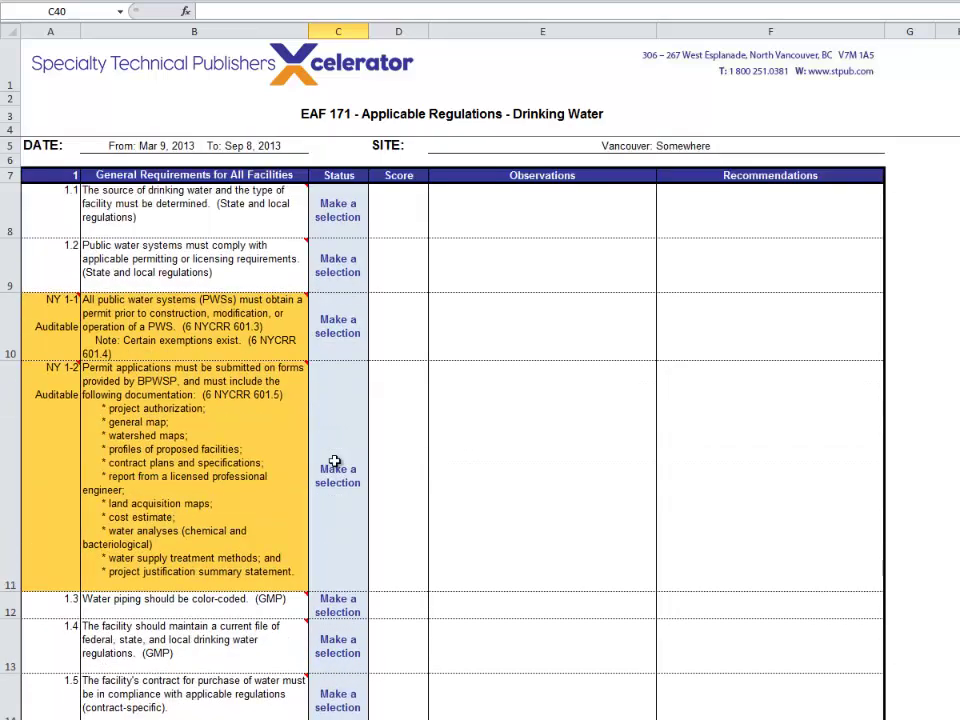
{"action": "left_click", "coordinate": [330, 203]}
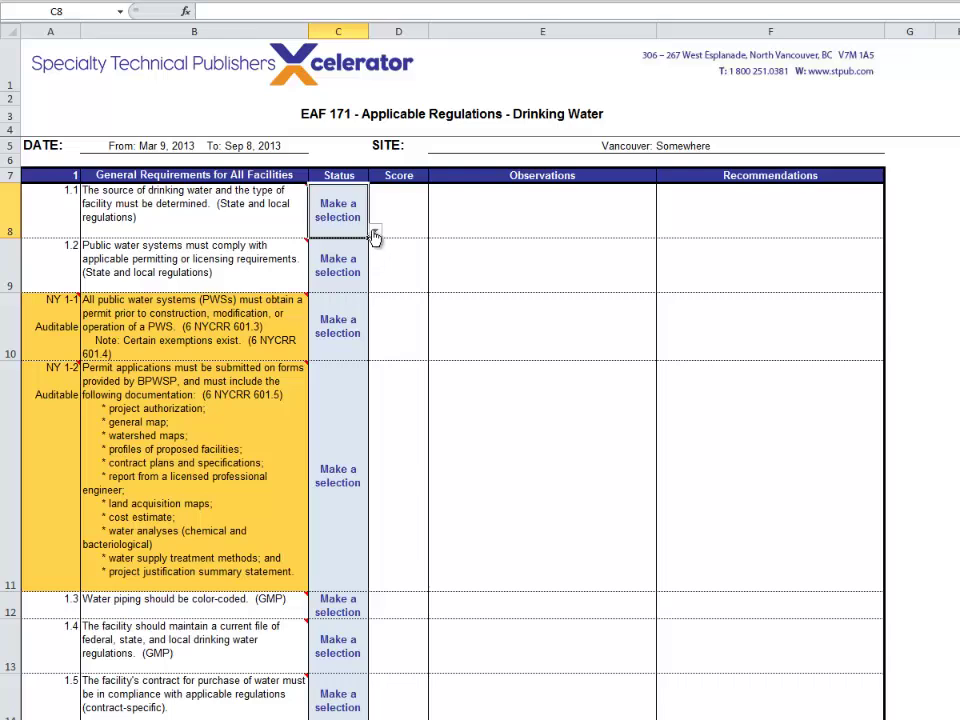
{"action": "left_click", "coordinate": [375, 231]}
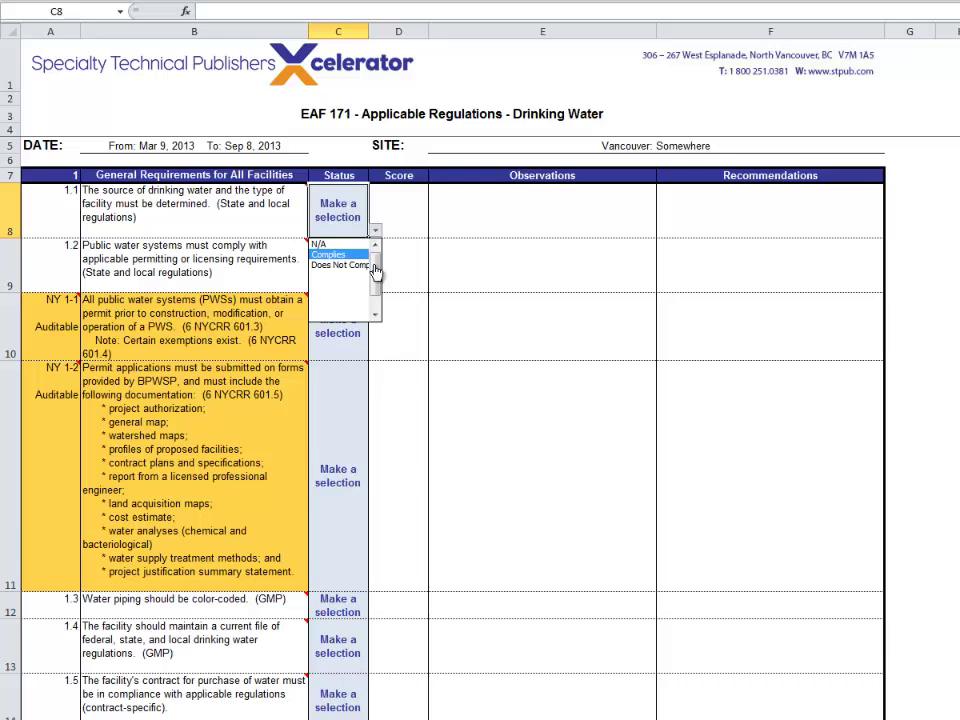
{"action": "key", "text": "Up"}
{"action": "key", "text": "Return"}
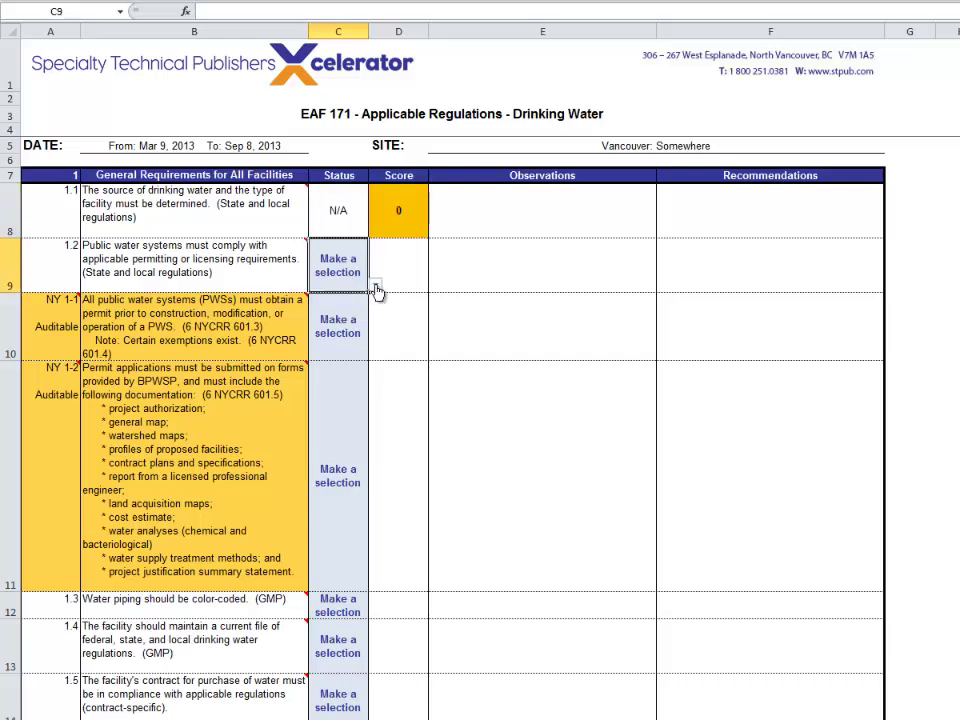
Set the status of requirement 1.2 to Complies and that of NY 1-1 to Does Not Comply.
{"action": "left_click", "coordinate": [375, 285]}
{"action": "left_click", "coordinate": [354, 308]}
{"action": "left_click", "coordinate": [354, 313]}
{"action": "left_click", "coordinate": [375, 352]}
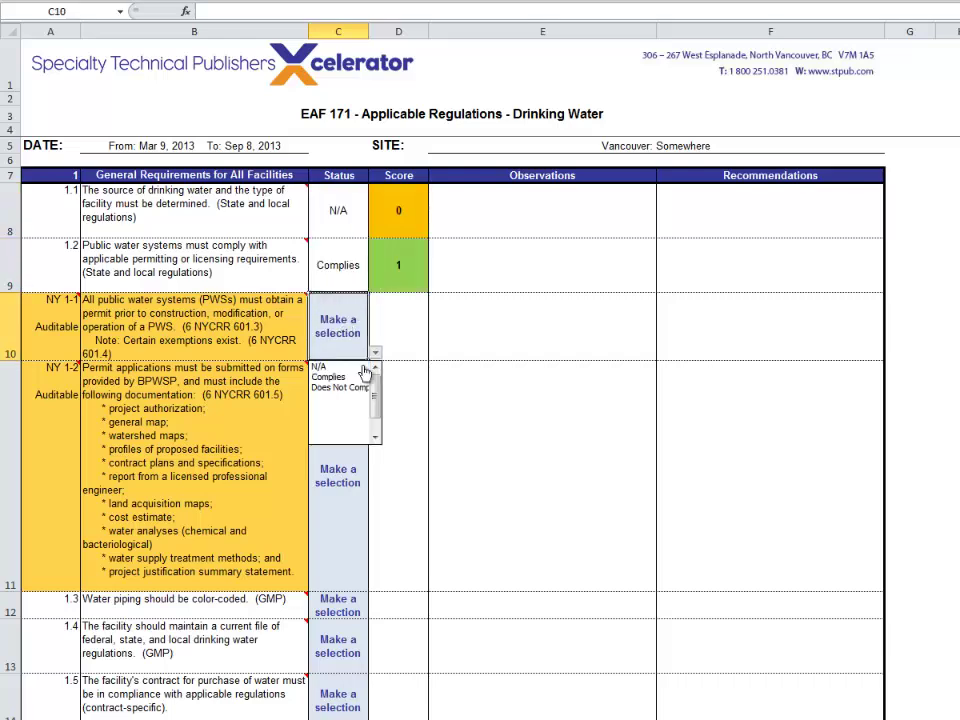
{"action": "left_click", "coordinate": [352, 385]}
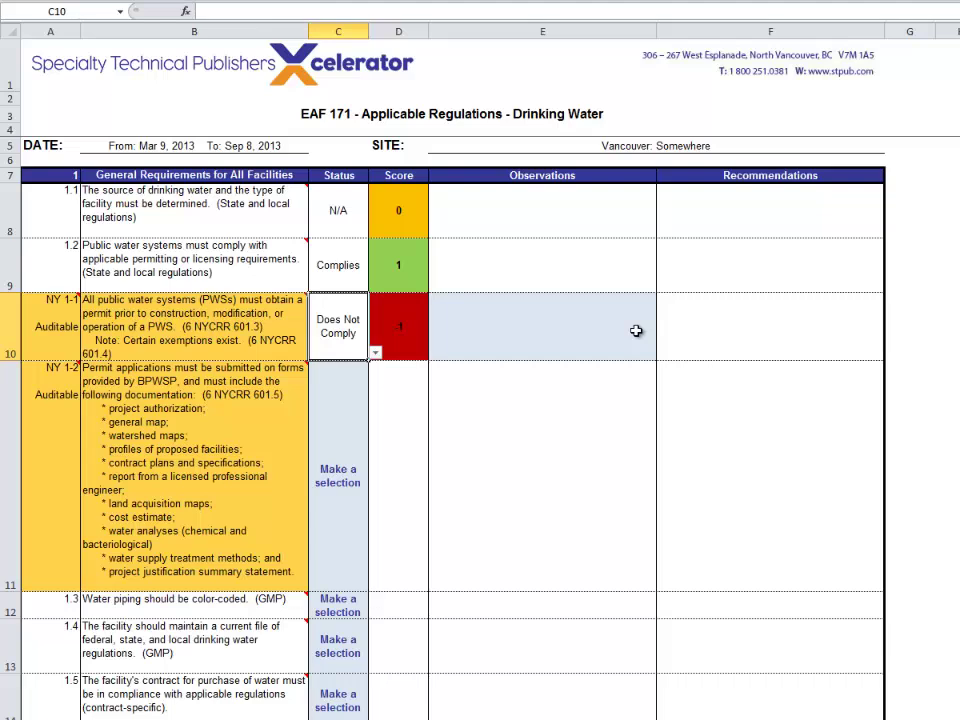
Enter the observation "No Permit" for requirement NY 1-1.
{"action": "left_click", "coordinate": [545, 318]}
{"action": "type", "text": "N"}
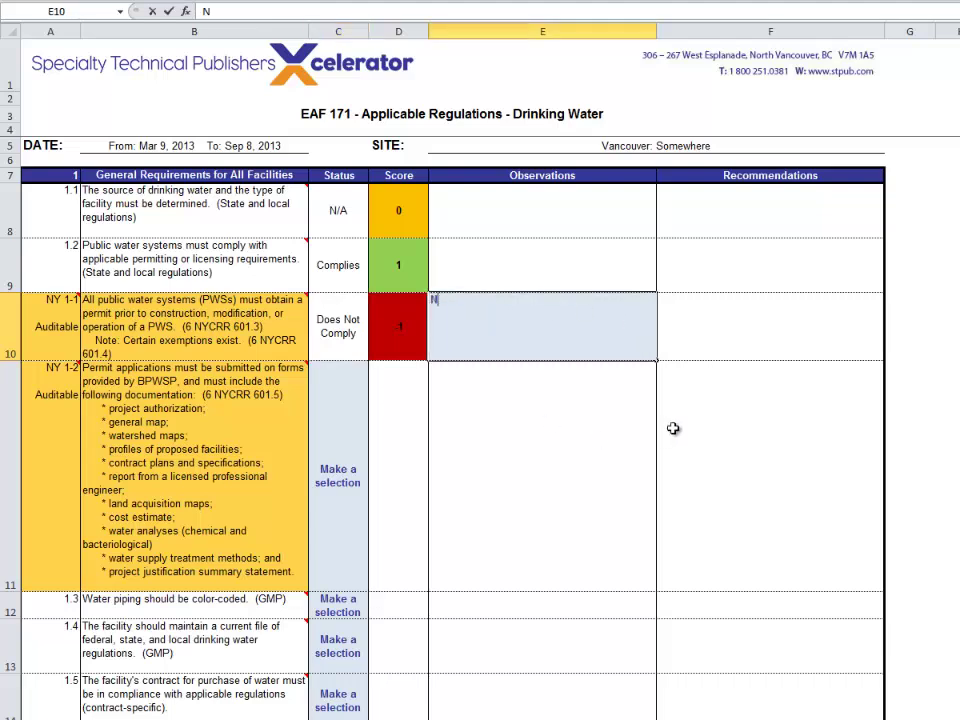
{"action": "type", "text": "o Permit"}
{"action": "key", "text": "Return"}
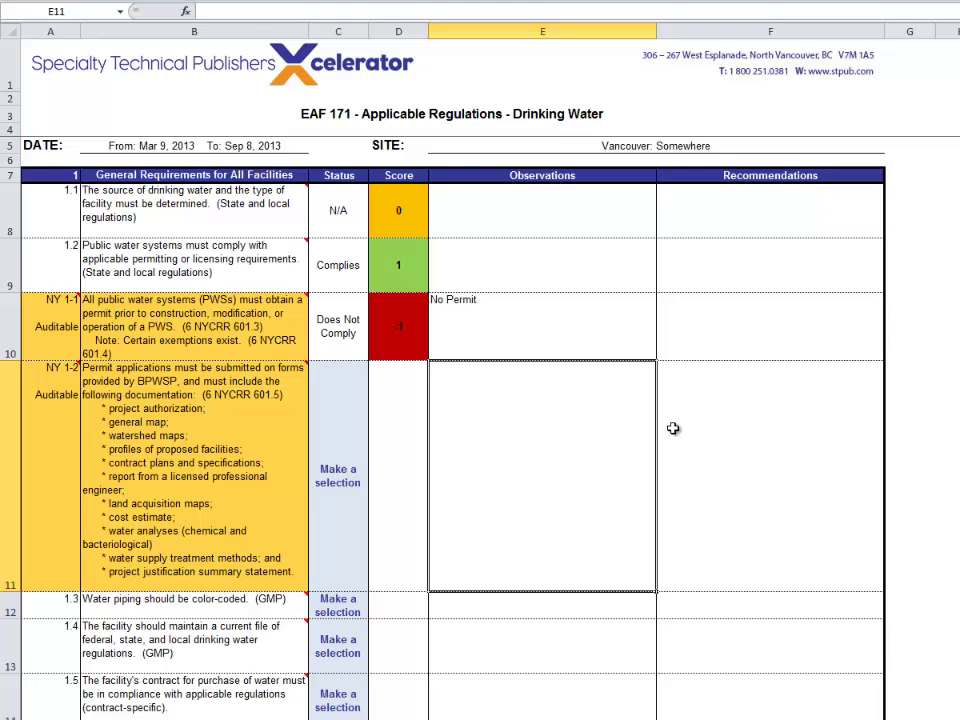
Check the available status options for requirement NY 1-2 without choosing one.
{"action": "left_click", "coordinate": [349, 540]}
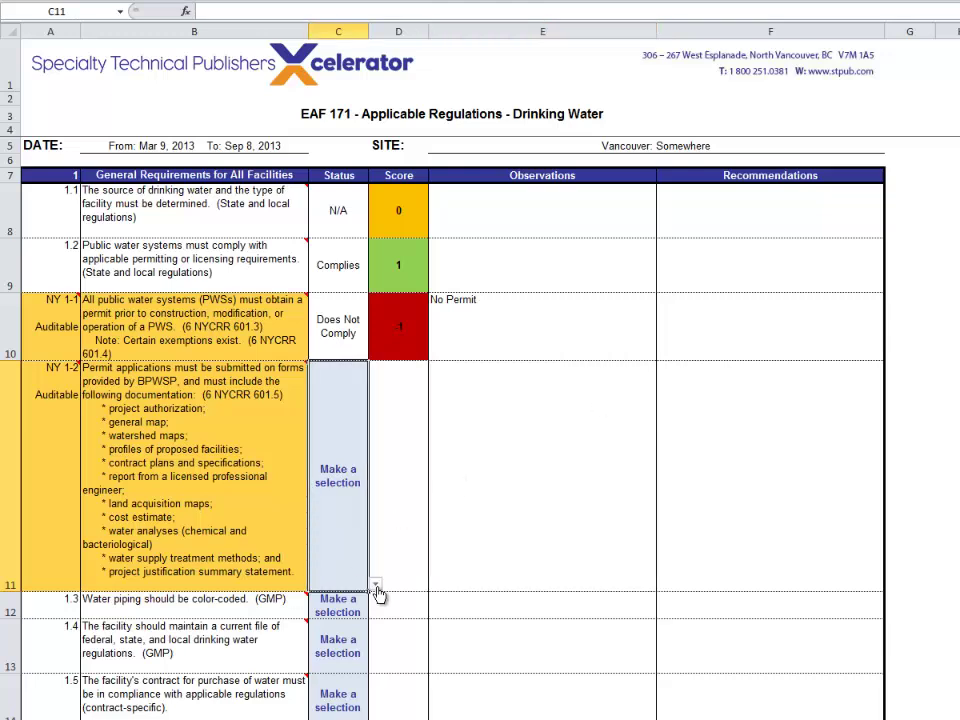
{"action": "left_click", "coordinate": [376, 584]}
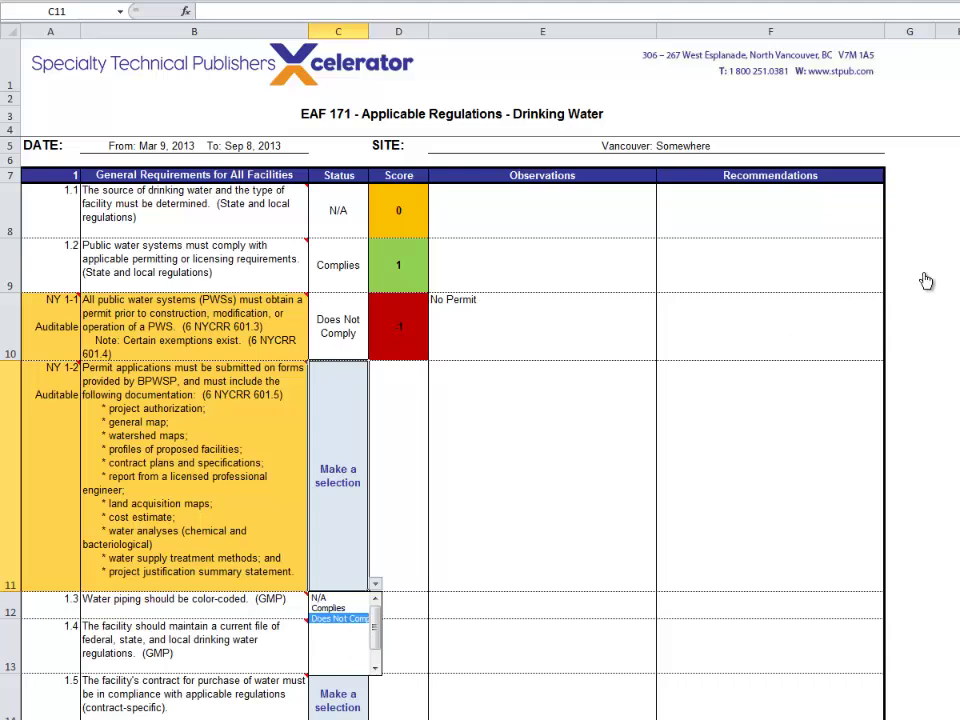
{"action": "key", "text": "Escape"}
Open the Scoring Settings from the table of contents and examine the N/A audit rating and its score.
{"action": "key", "text": "ctrl+Page_Up"}
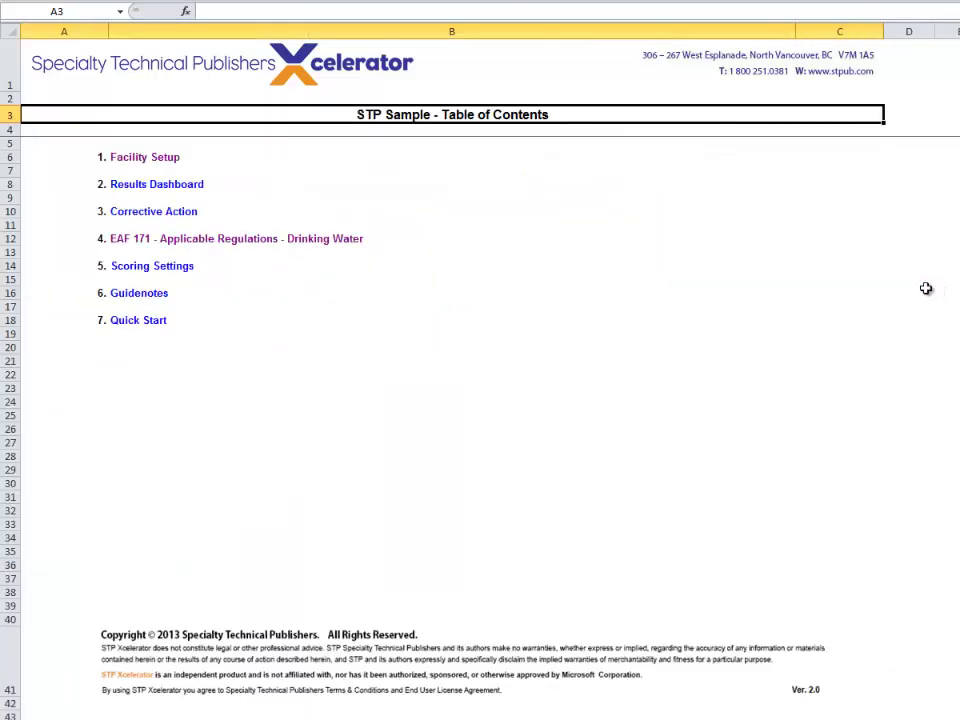
{"action": "left_click", "coordinate": [140, 272]}
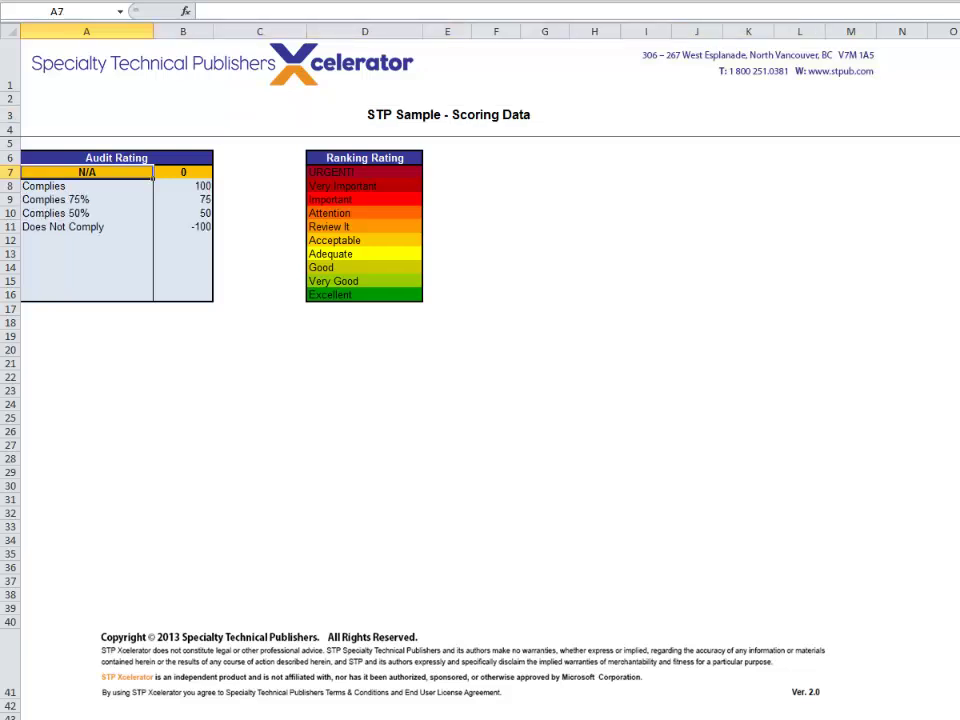
{"action": "key", "text": "Right"}
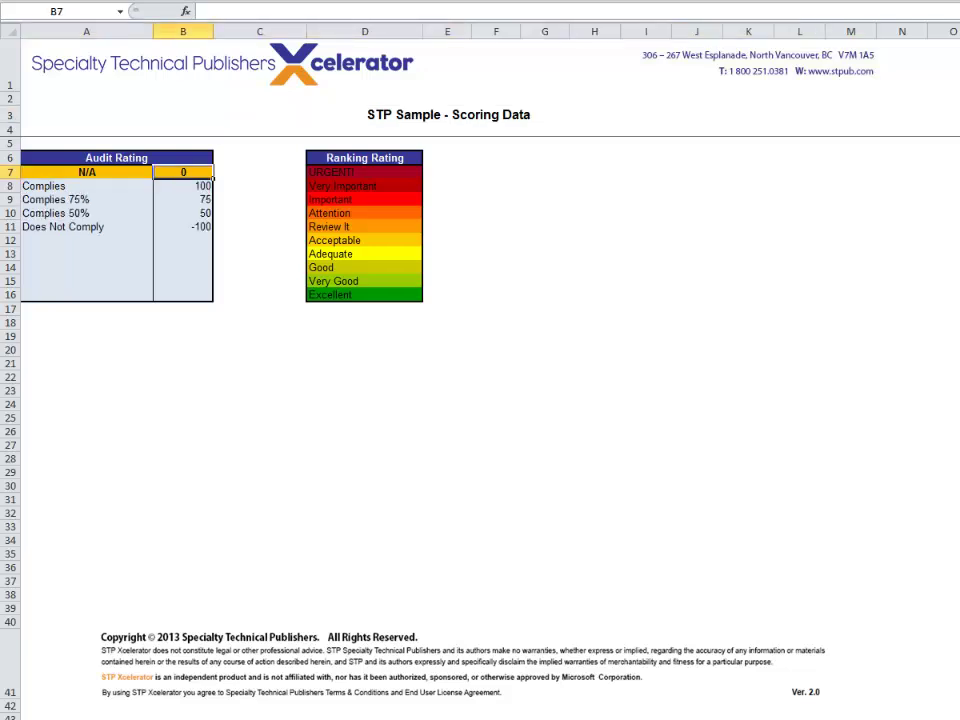
{"action": "key", "text": "Left"}
{"action": "key", "text": "Right"}
{"action": "key", "text": "Left"}
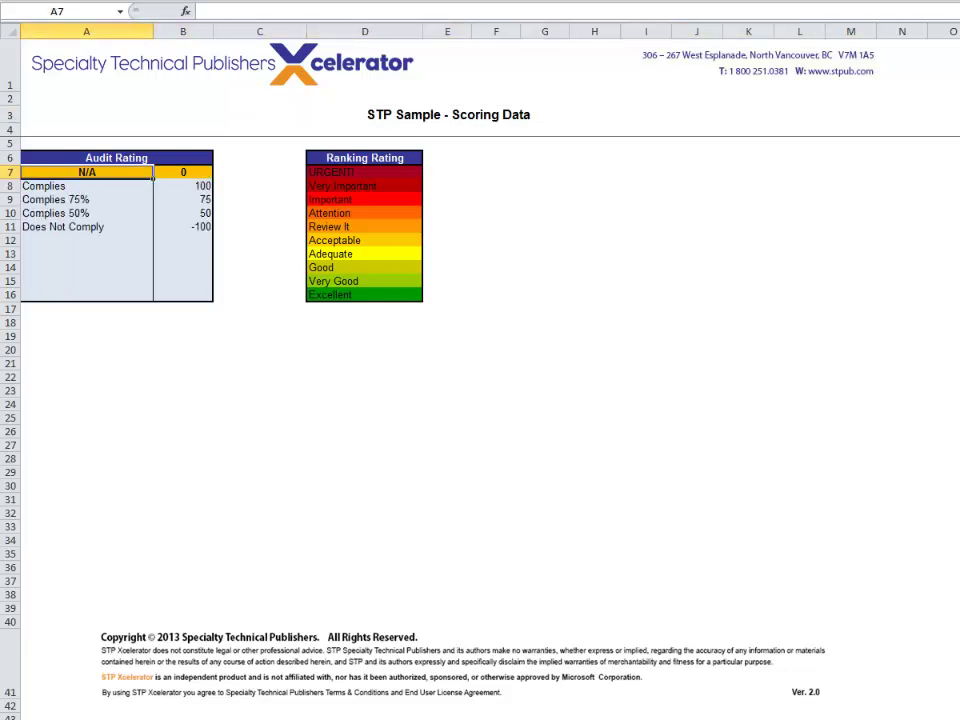
{"action": "key", "text": "Right"}
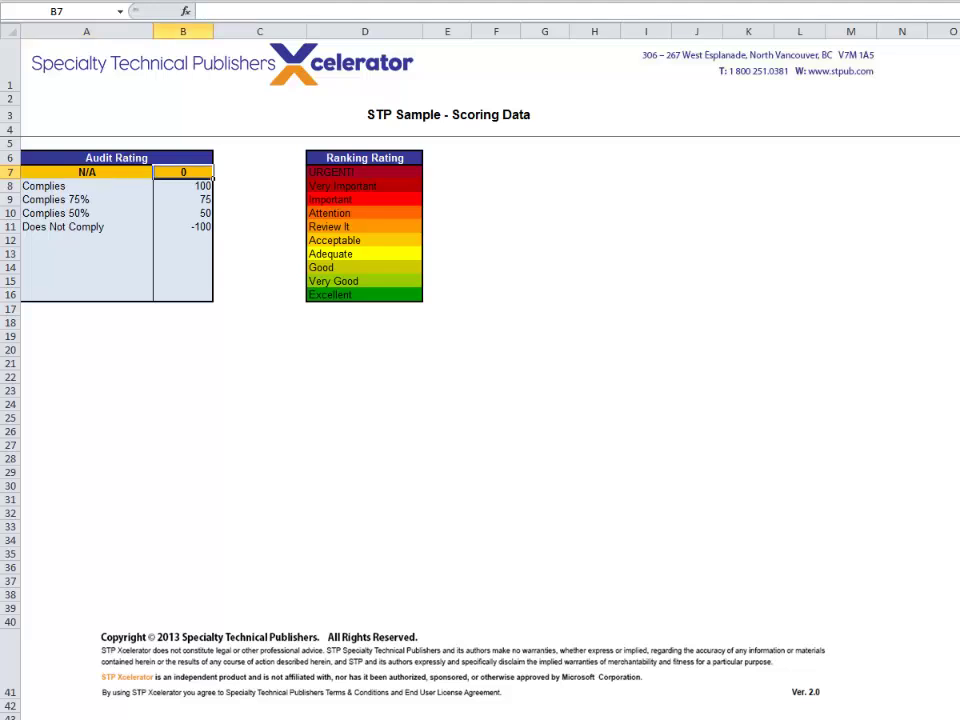
{"action": "key", "text": "Left"}
{"action": "key", "text": "Right"}
Examine the Complies, Complies 75%, Complies 50% and Does Not Comply audit ratings with their scores.
{"action": "key", "text": "Down"}
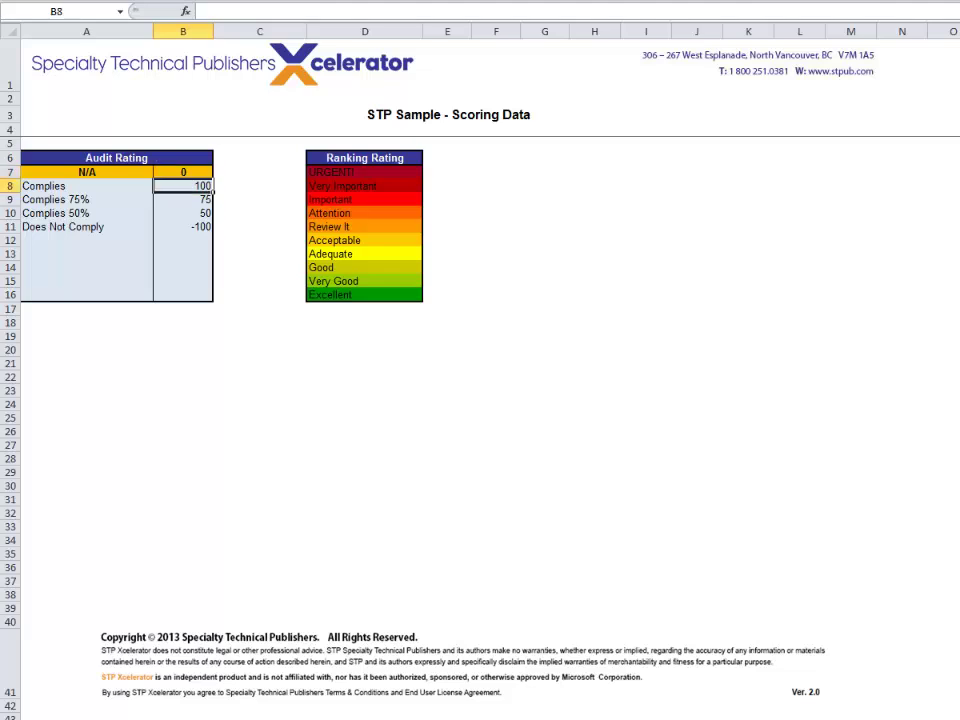
{"action": "key", "text": "Left"}
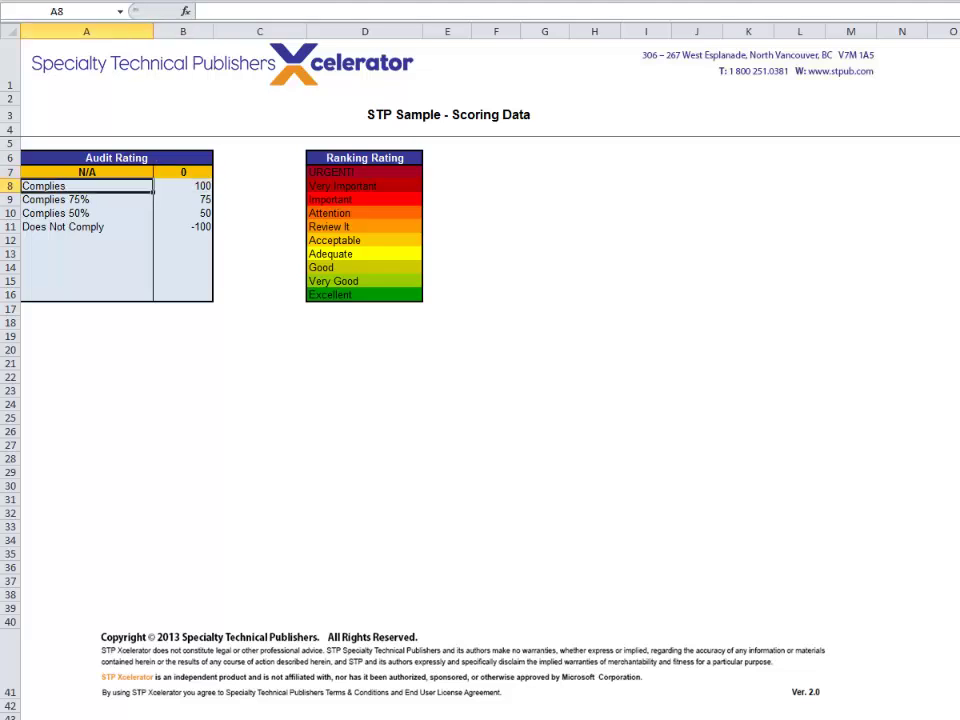
{"action": "key", "text": "Down"}
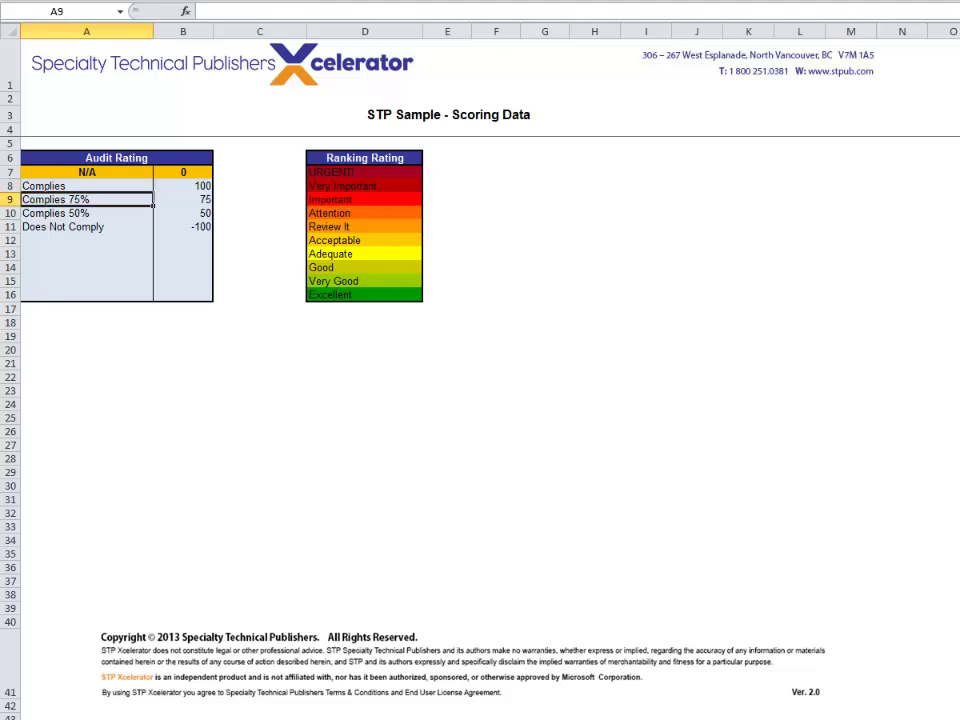
{"action": "key", "text": "Down"}
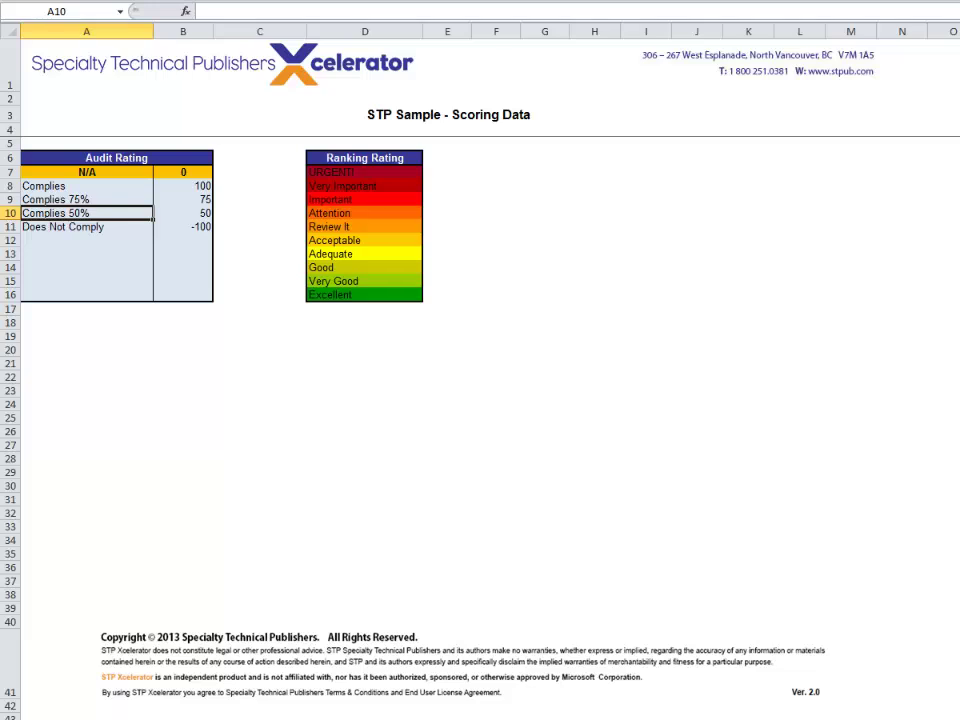
{"action": "key", "text": "Up"}
{"action": "key", "text": "Up"}
{"action": "key", "text": "Right"}
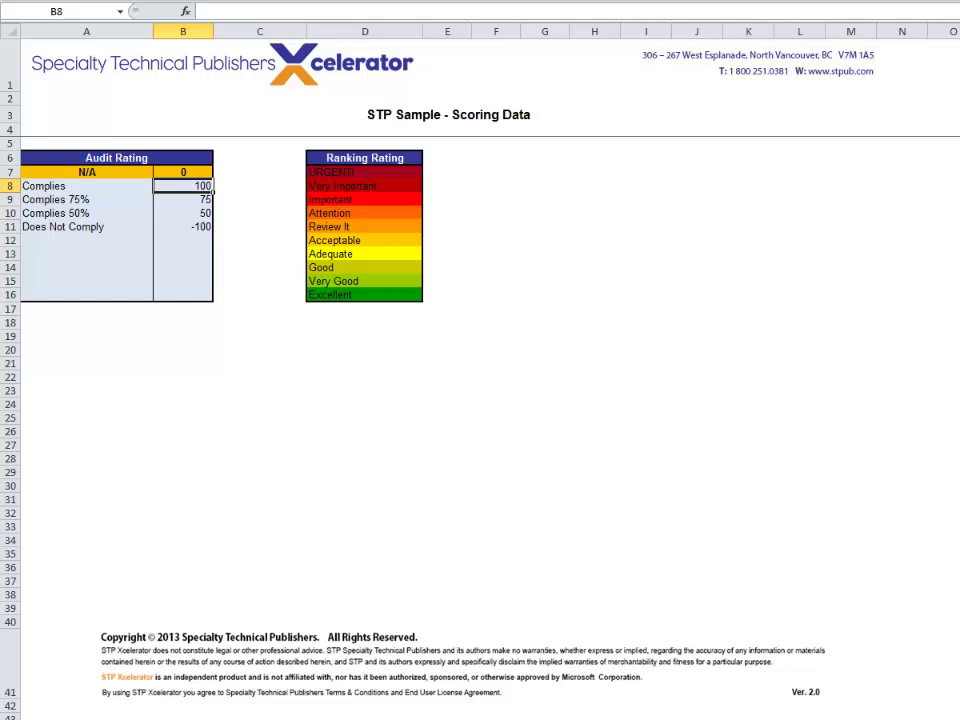
{"action": "key", "text": "Down"}
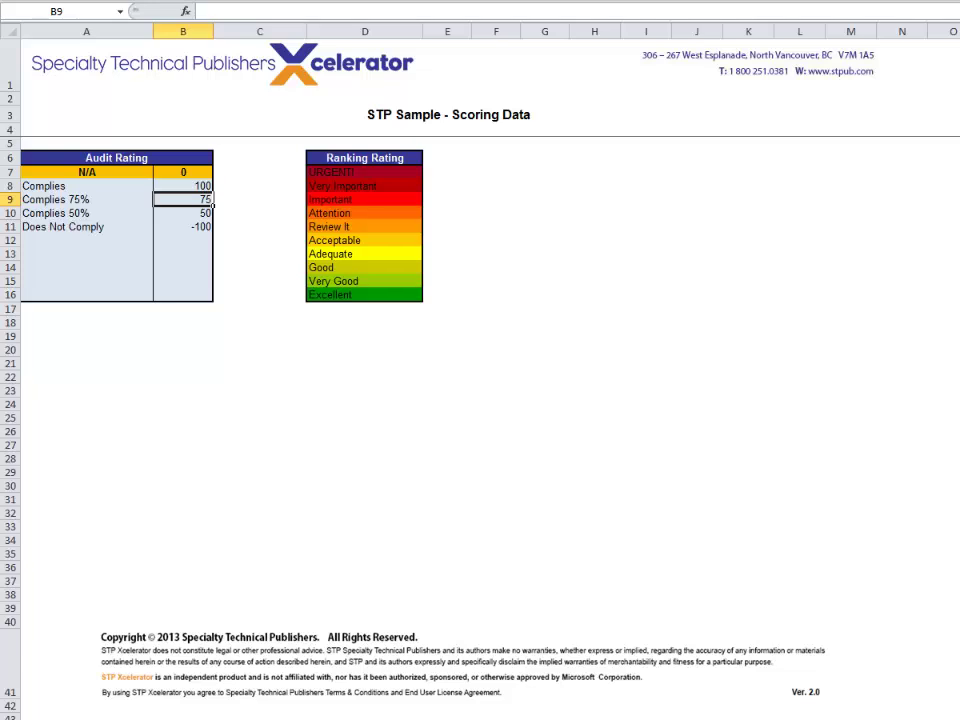
{"action": "key", "text": "Down"}
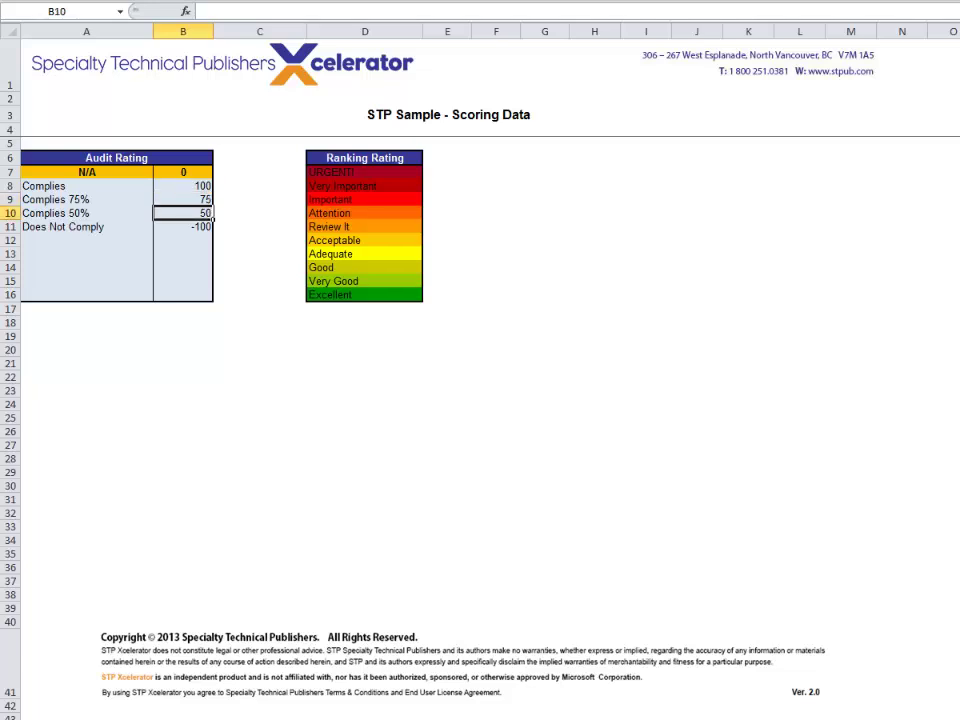
{"action": "left_click", "coordinate": [86, 226]}
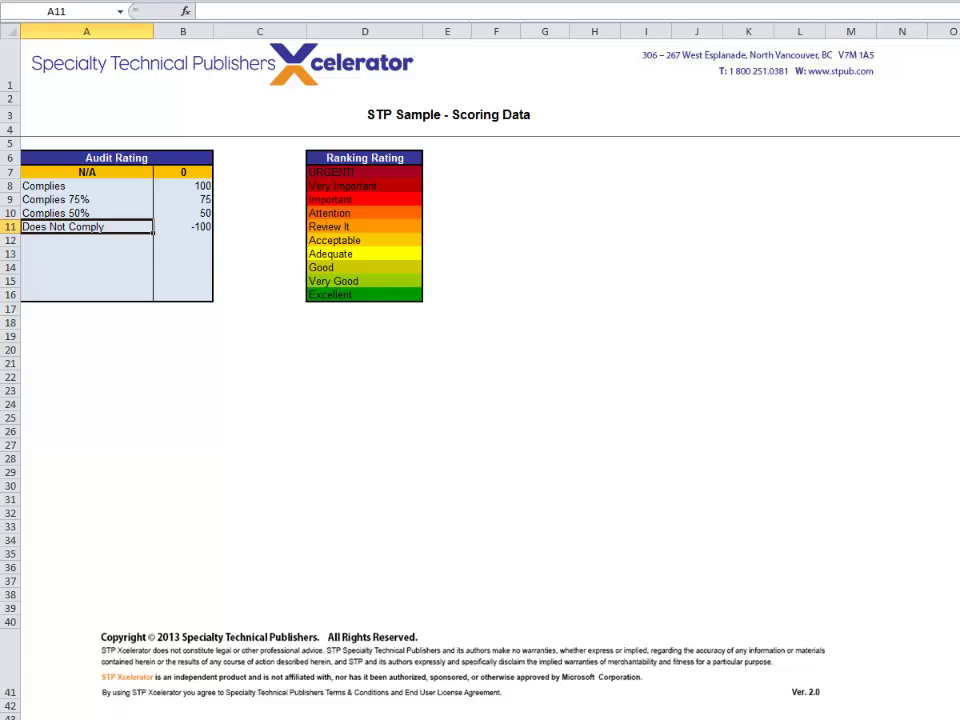
{"action": "left_click", "coordinate": [183, 227]}
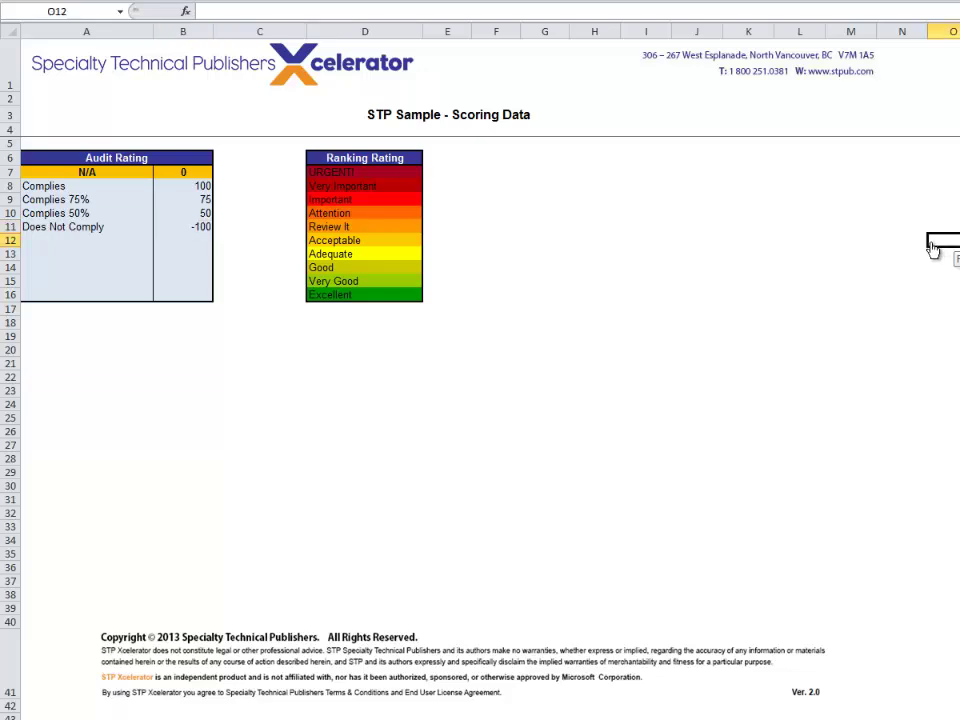
Return to the EAF 171 drinking water checklist and set the status of requirement NY 1-2 to Complies 75%.
{"action": "left_click", "coordinate": [940, 249]}
{"action": "left_click", "coordinate": [155, 248]}
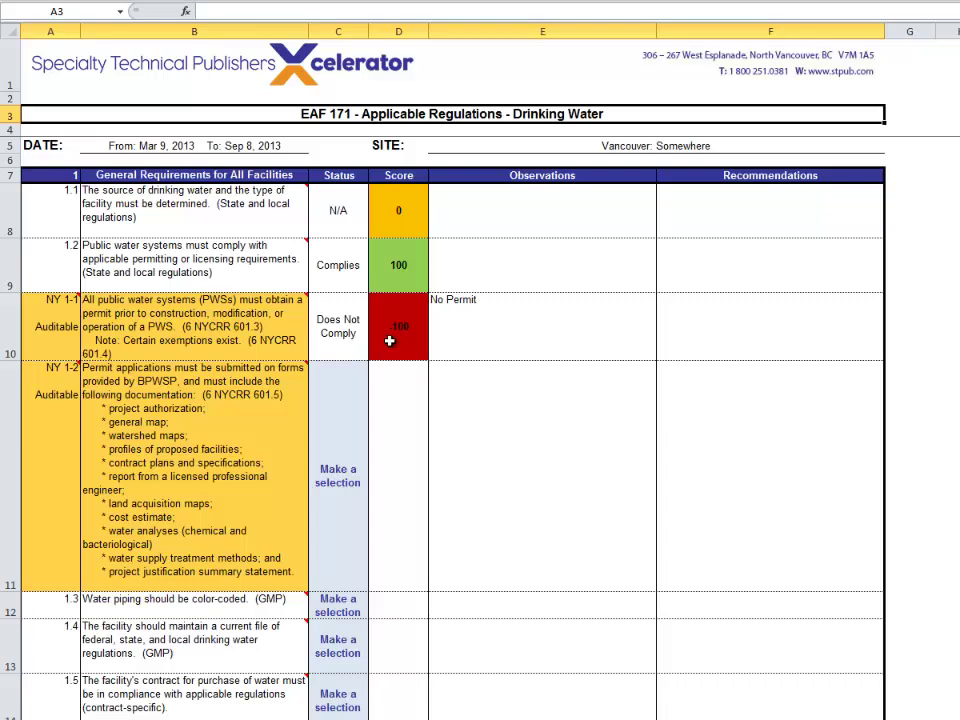
{"action": "left_click", "coordinate": [322, 527]}
{"action": "left_click", "coordinate": [378, 587]}
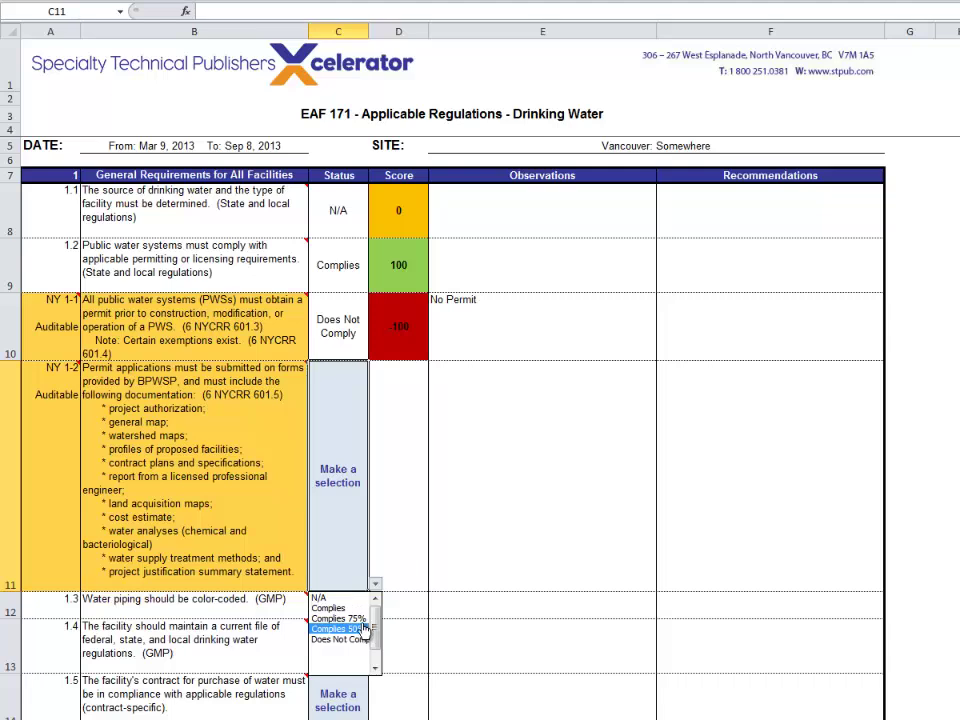
{"action": "left_click", "coordinate": [360, 619]}
Set the status of requirement 1.3 on color-coded water piping to Complies 50%.
{"action": "left_click", "coordinate": [358, 616]}
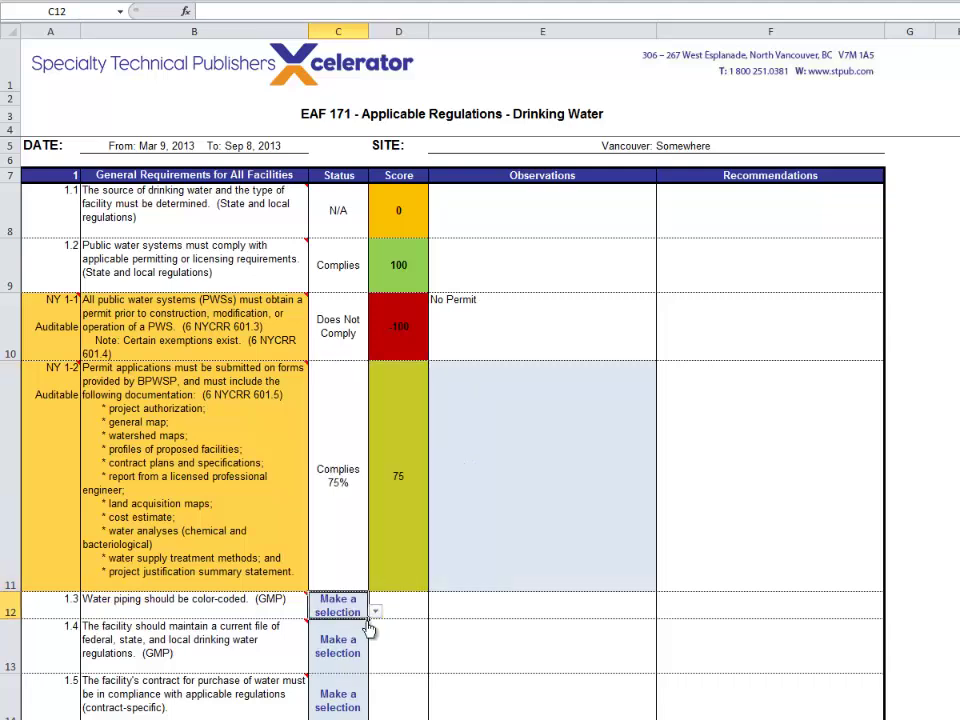
{"action": "left_click", "coordinate": [375, 611]}
{"action": "left_click", "coordinate": [364, 656]}
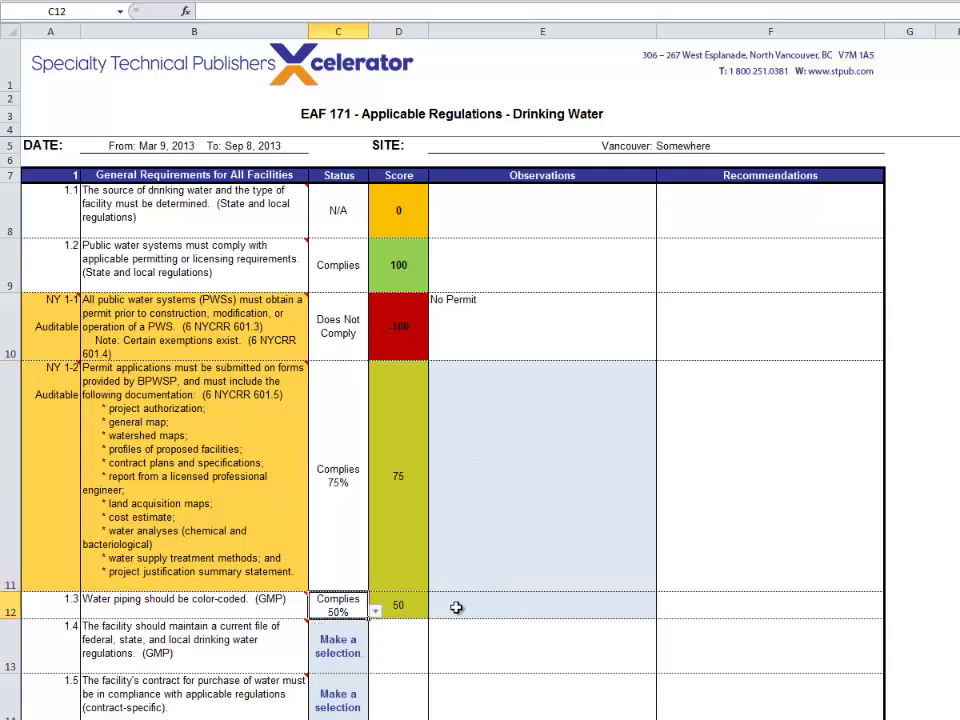
Copy the guide note for requirement 1.3 from the Guidenotes Listing into that requirement's Observations cell.
{"action": "mouse_move", "coordinate": [294, 690]}
{"action": "mouse_move", "coordinate": [284, 609]}
{"action": "mouse_move", "coordinate": [203, 697]}
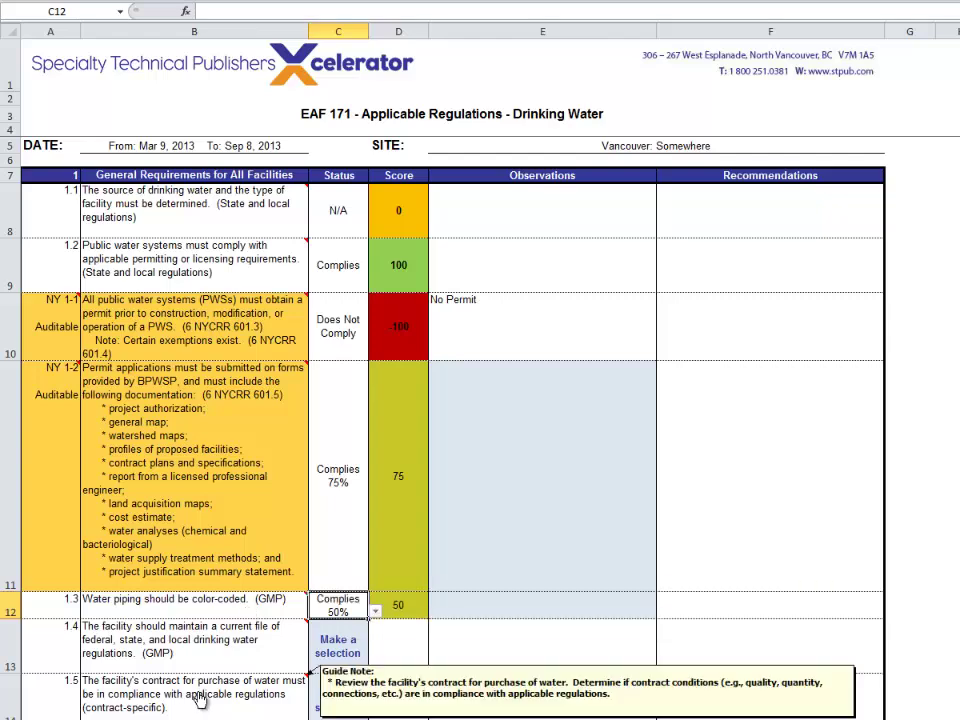
{"action": "left_click", "coordinate": [176, 611]}
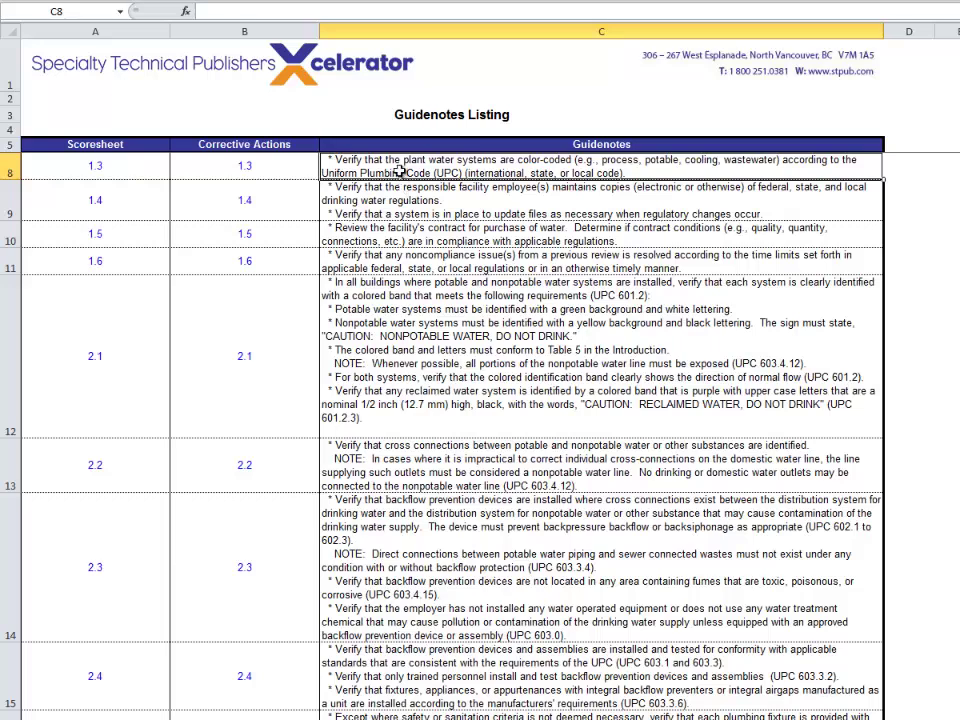
{"action": "key", "text": "ctrl+c"}
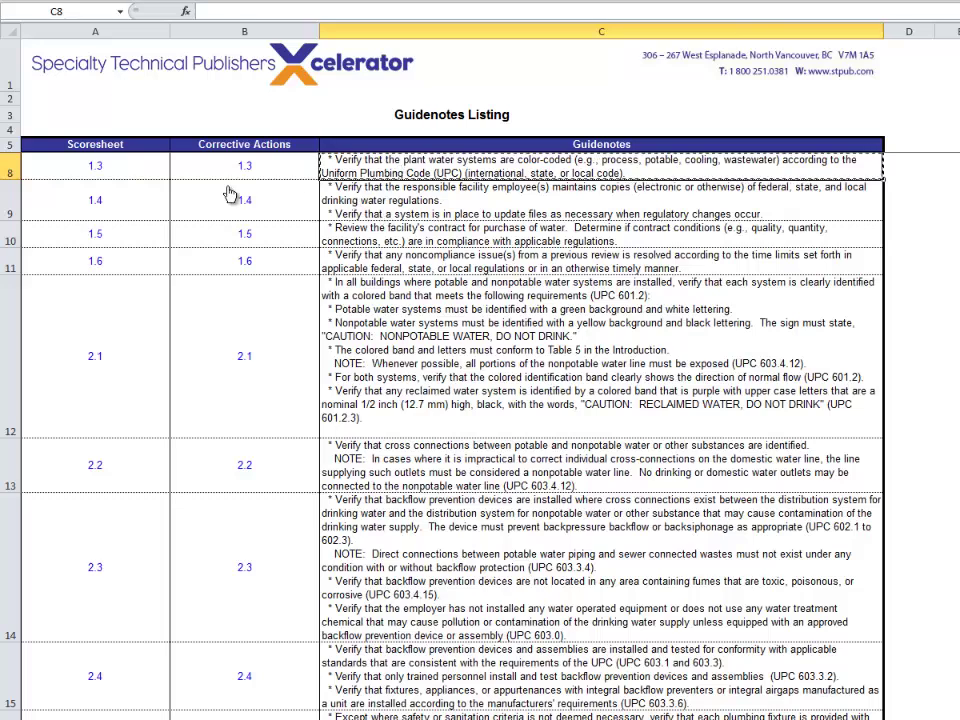
{"action": "left_click", "coordinate": [95, 166]}
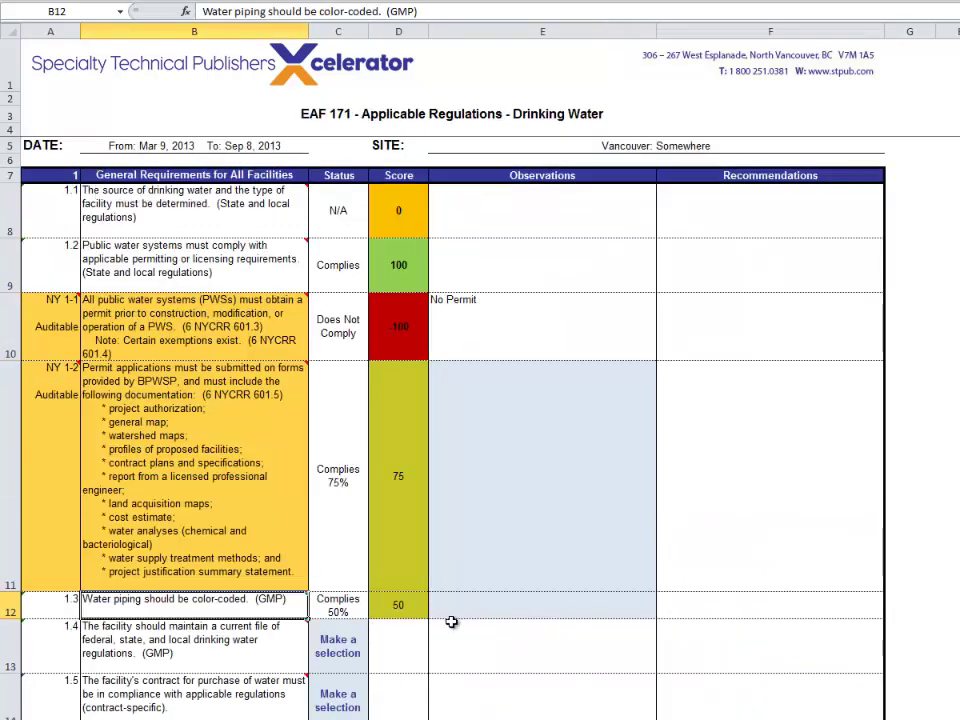
{"action": "left_click", "coordinate": [455, 612]}
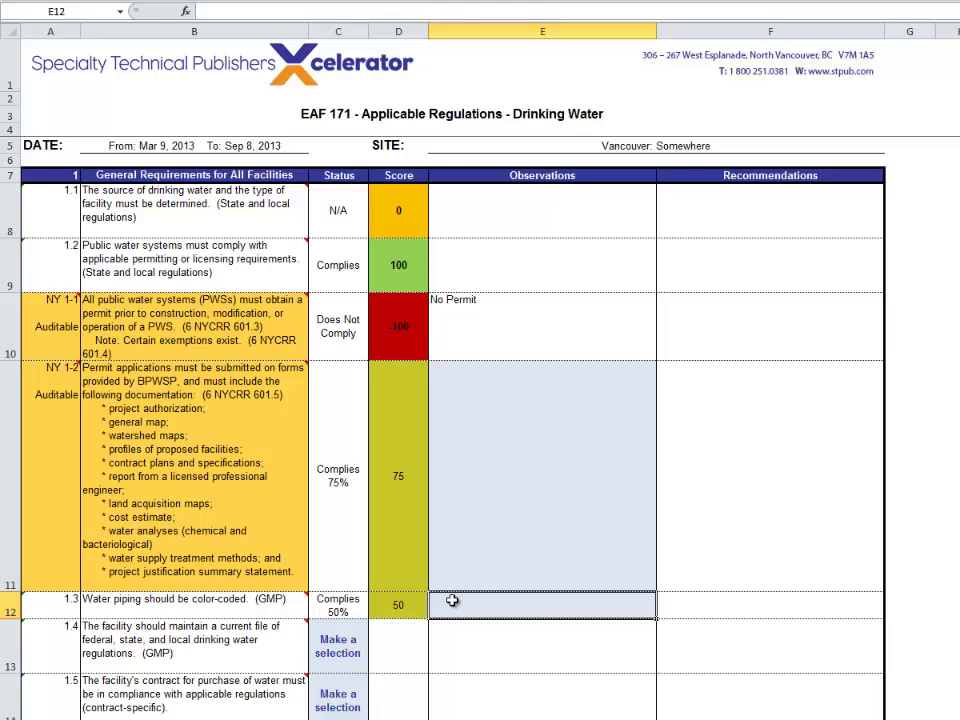
{"action": "key", "text": "ctrl+v"}
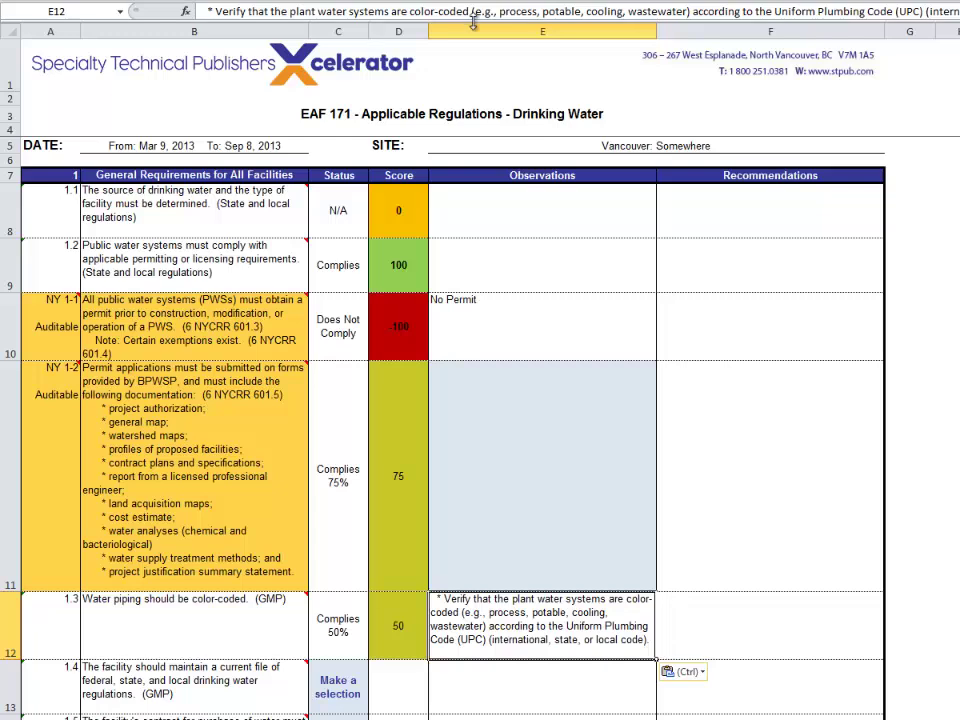
Enlarge the formula bar and open the observation text of requirement 1.3 for editing.
{"action": "left_click_drag", "start_coordinate": [473, 22], "coordinate": [473, 54]}
{"action": "left_click", "coordinate": [347, 10]}
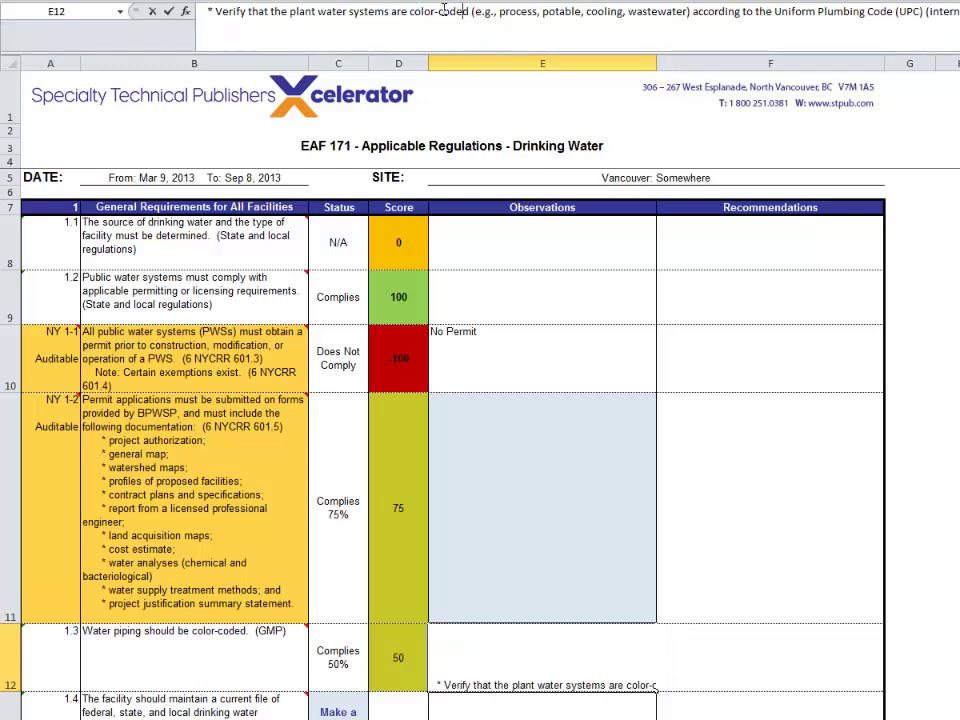
{"action": "left_click", "coordinate": [446, 9]}
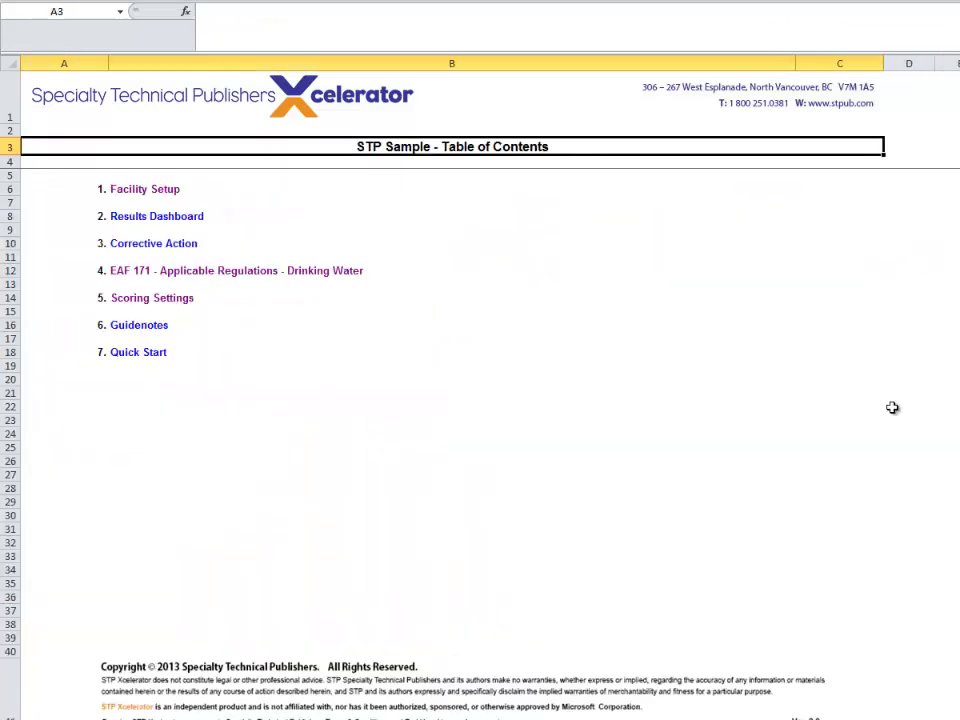
Open the Corrective Action report and review its number, section and sub-section columns and the guide notes on the questions.
{"action": "left_click", "coordinate": [124, 250]}
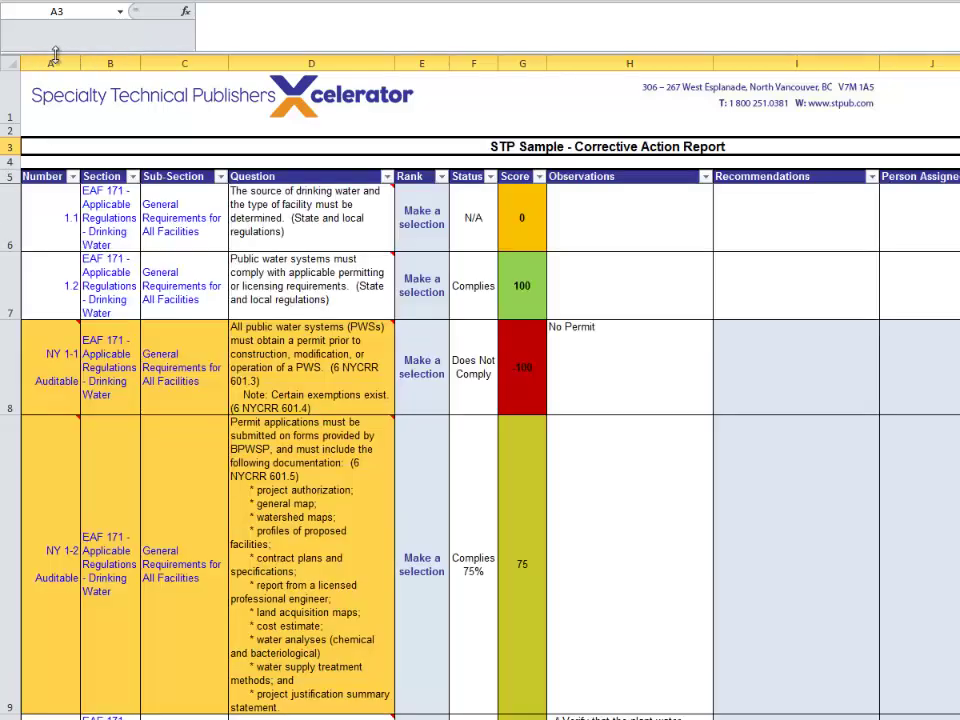
{"action": "left_click_drag", "start_coordinate": [55, 60], "coordinate": [170, 57]}
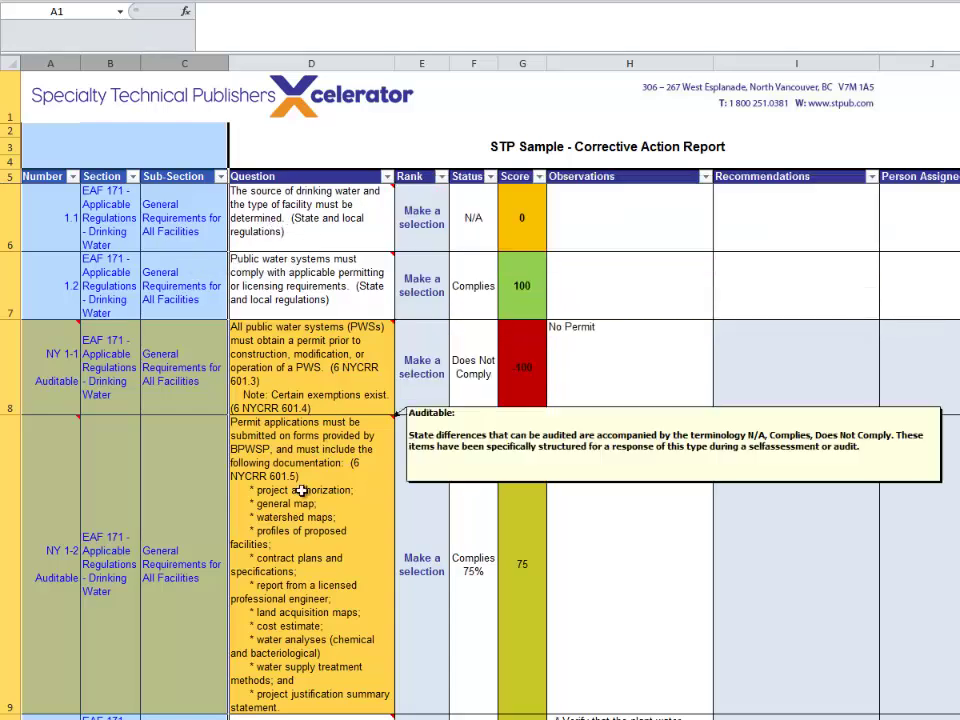
{"action": "mouse_move", "coordinate": [284, 243]}
{"action": "mouse_move", "coordinate": [315, 299]}
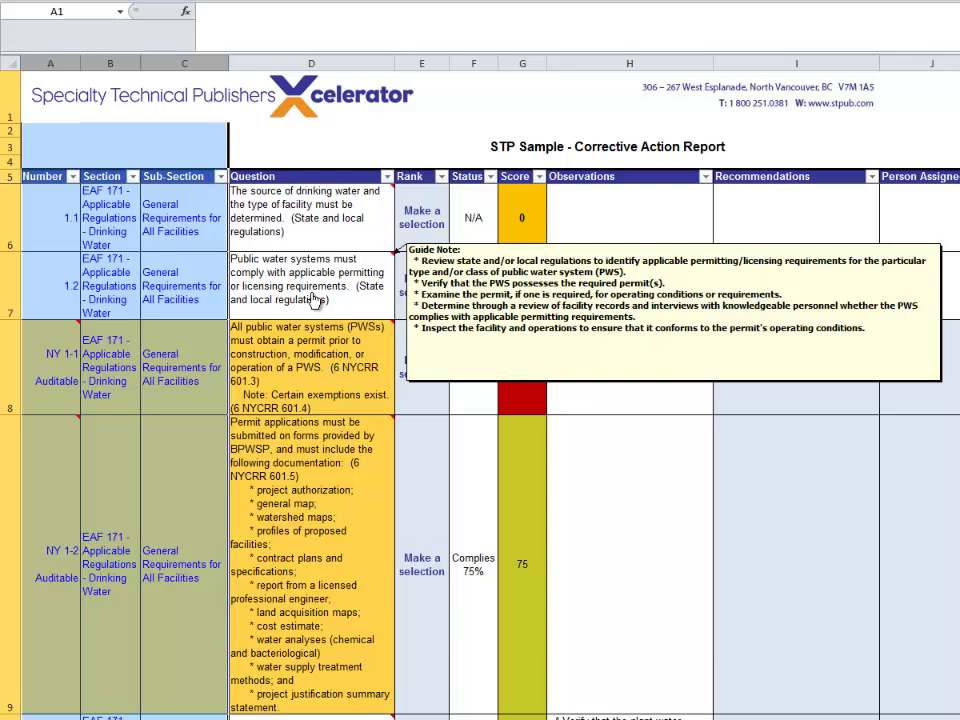
{"action": "left_click", "coordinate": [183, 237]}
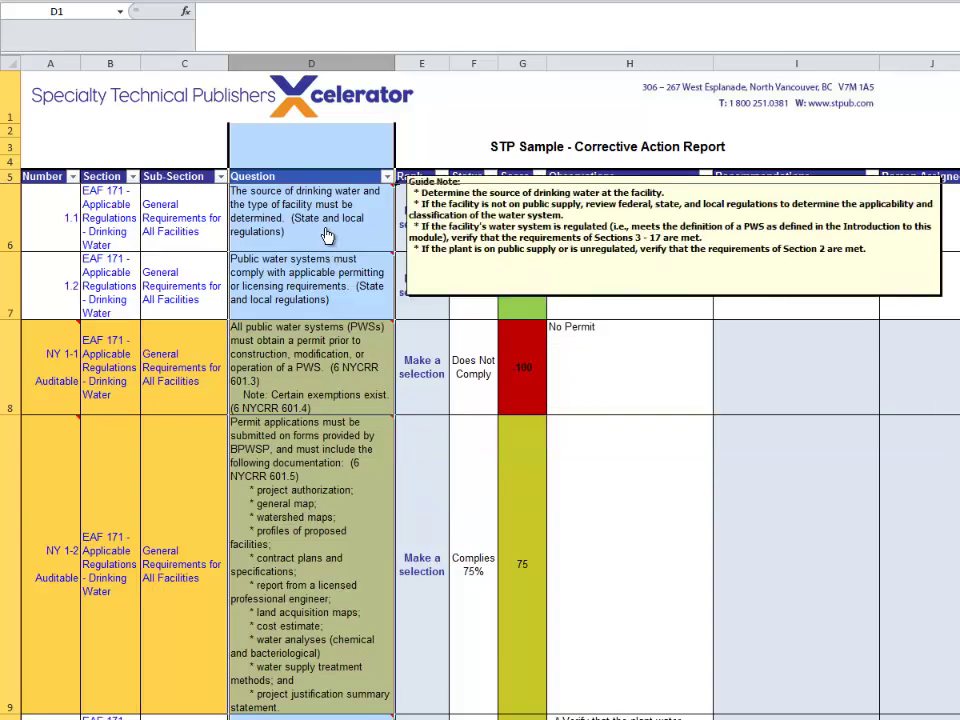
View question 1.1's entry in the Guidenotes Listing, return to the Corrective Action report and look over all its columns.
{"action": "left_click", "coordinate": [327, 235]}
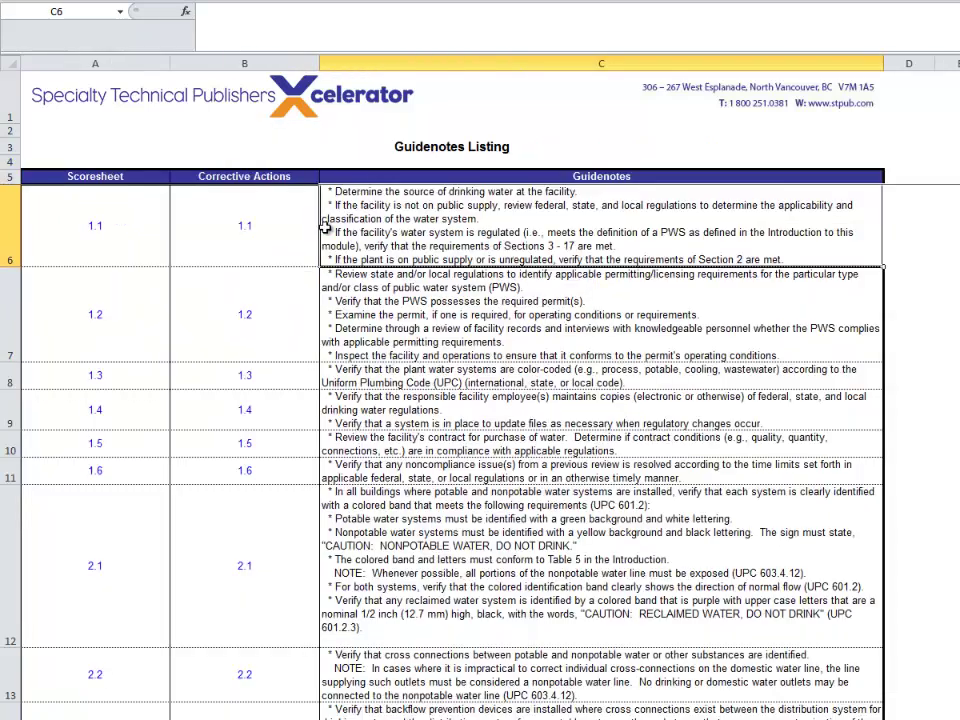
{"action": "left_click", "coordinate": [247, 228]}
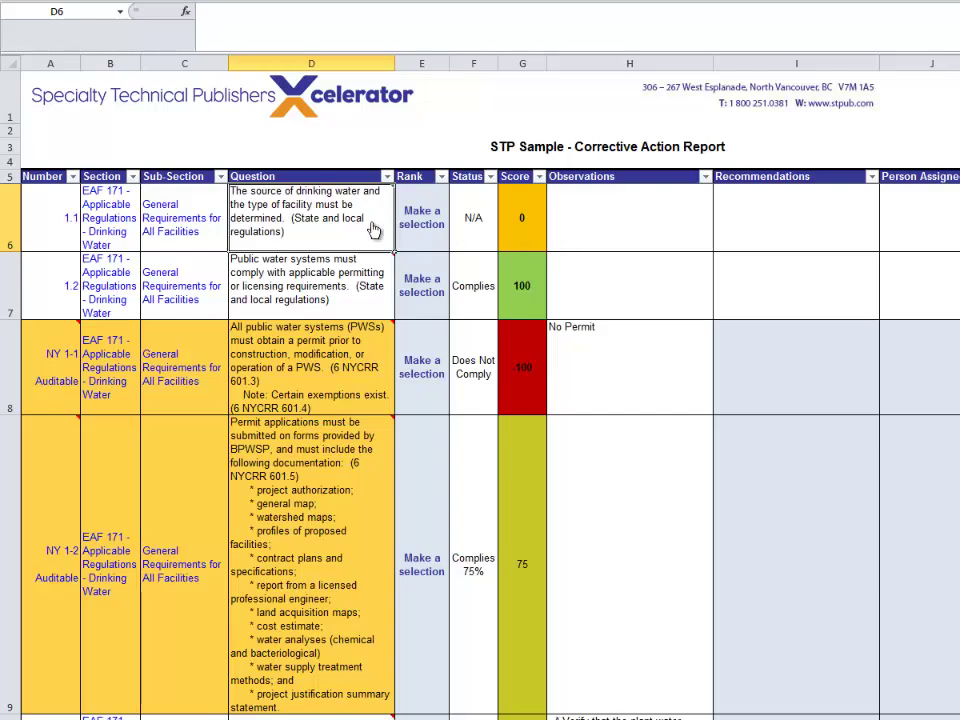
{"action": "mouse_move", "coordinate": [371, 229]}
{"action": "scroll", "coordinate": [480, 400], "scroll_direction": "down", "scroll_amount": 3, "text": "ctrl"}
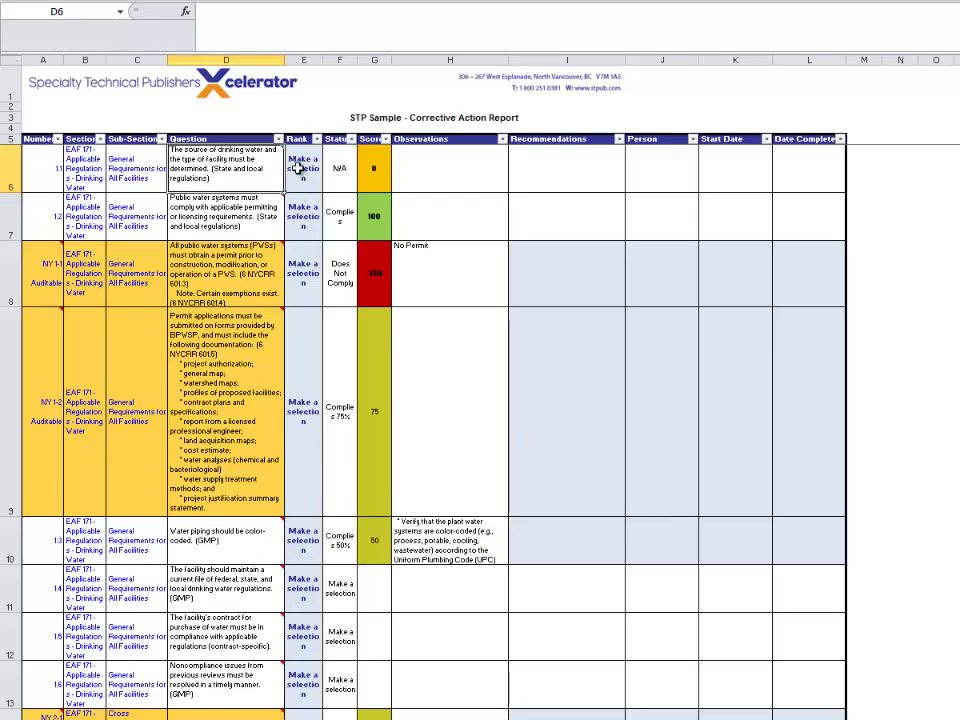
Rank NY 1-1 as URGENT!, NY 1-2 as Acceptable and requirement 1.3 as Adequate in the Corrective Action report.
{"action": "left_click", "coordinate": [304, 60]}
{"action": "left_click", "coordinate": [315, 288]}
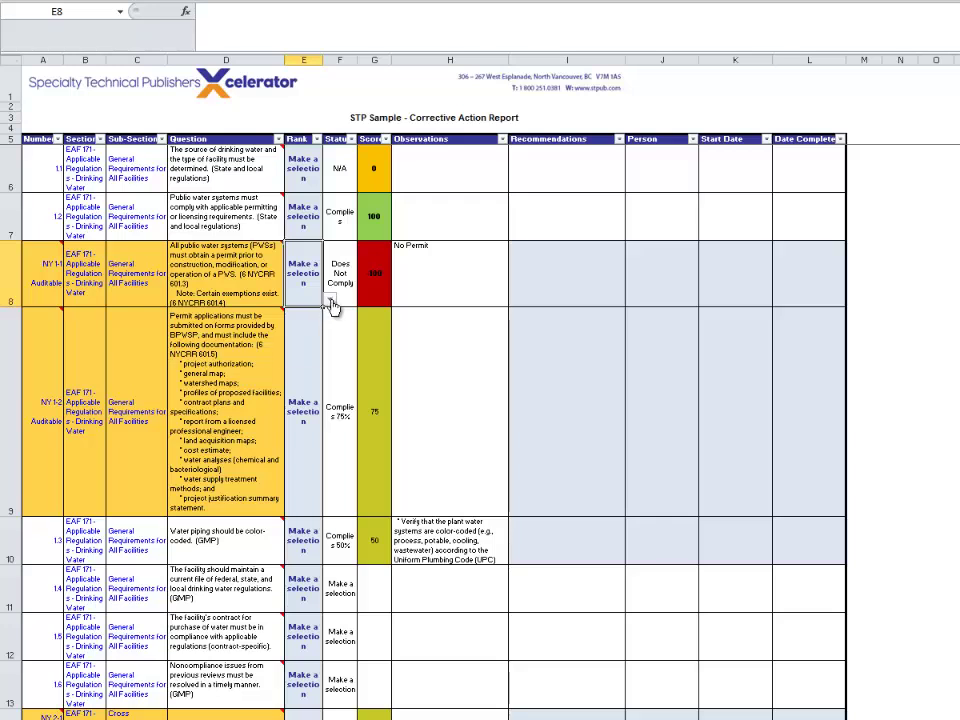
{"action": "left_click", "coordinate": [331, 303]}
{"action": "left_click", "coordinate": [313, 386]}
{"action": "left_click", "coordinate": [311, 454]}
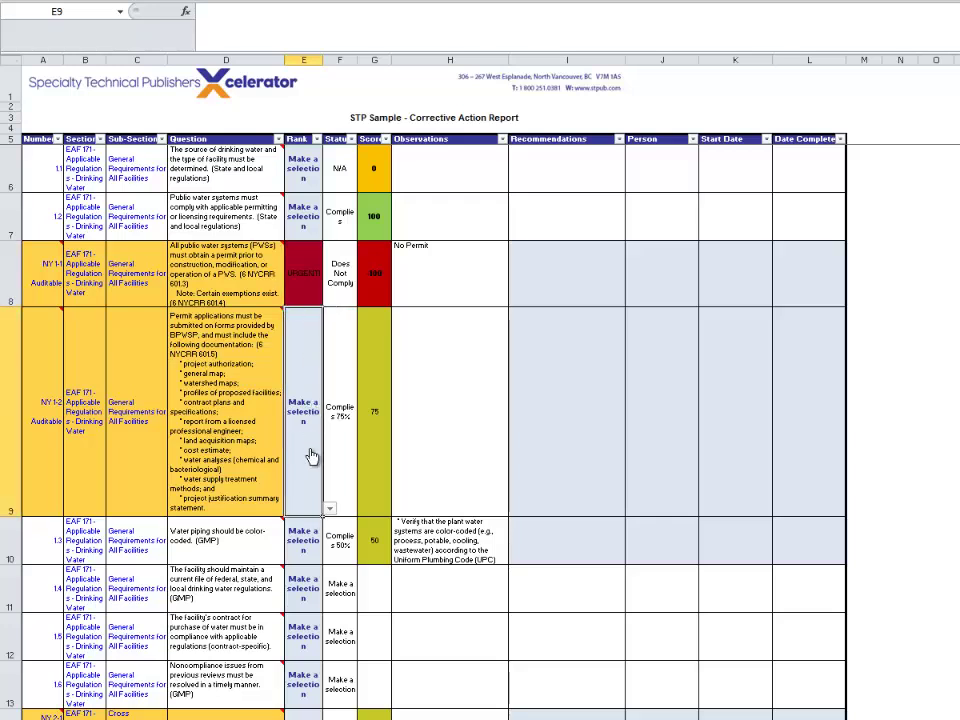
{"action": "left_click", "coordinate": [331, 511]}
{"action": "left_click", "coordinate": [322, 540]}
{"action": "left_click", "coordinate": [318, 556]}
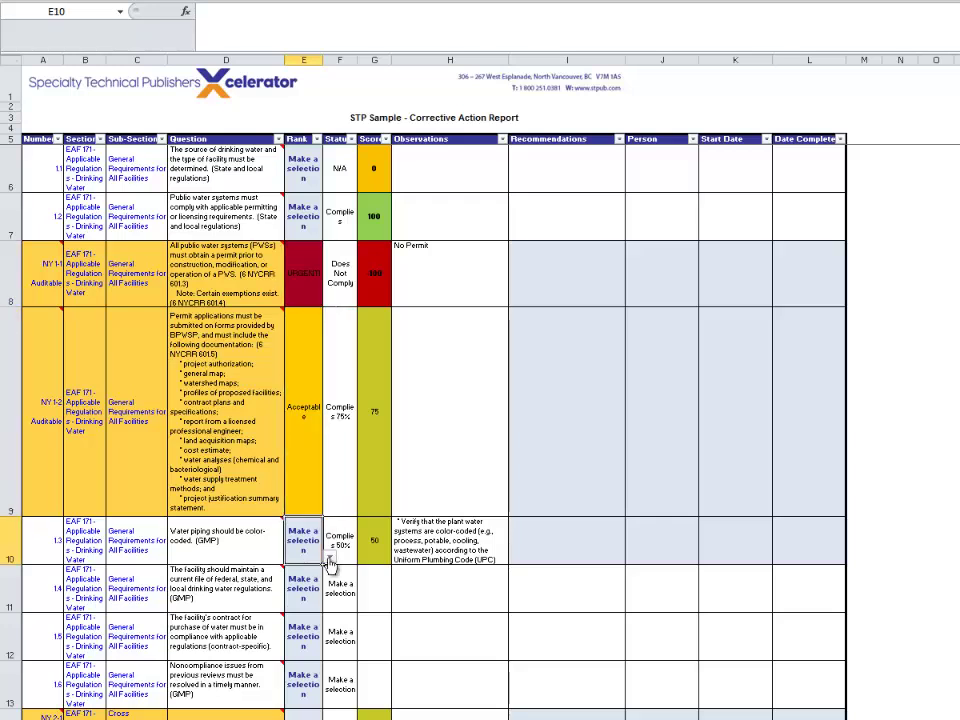
{"action": "left_click", "coordinate": [330, 565]}
{"action": "left_click", "coordinate": [326, 615]}
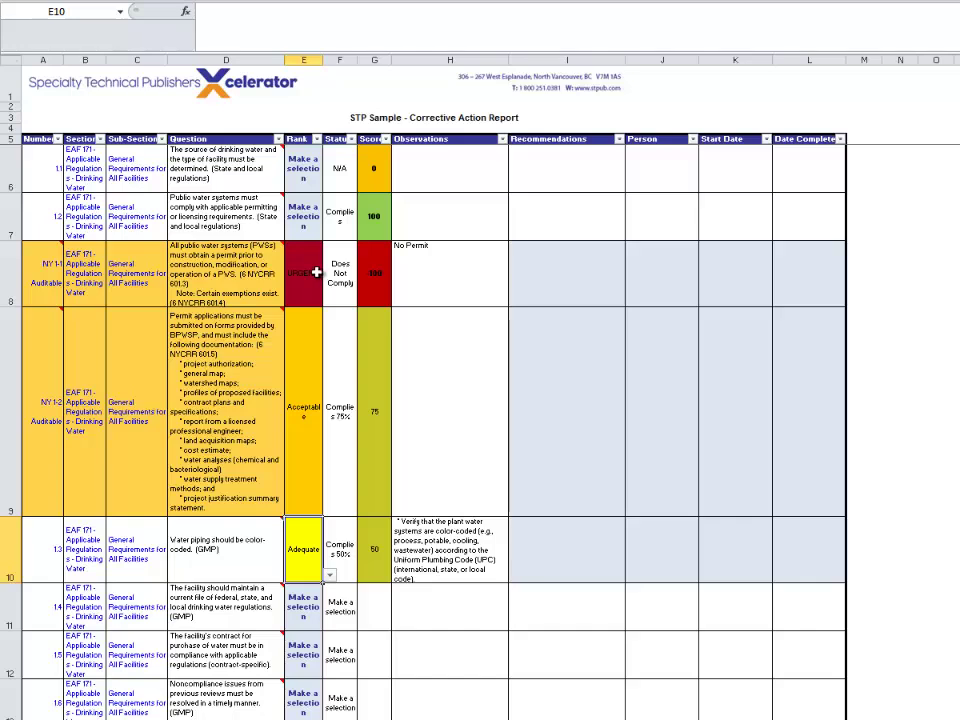
Replace the ten Ranking Rating labels in the Scoring Settings with the numbers 1 to 10, starting with 1 in place of URGENT!
{"action": "left_click", "coordinate": [895, 262]}
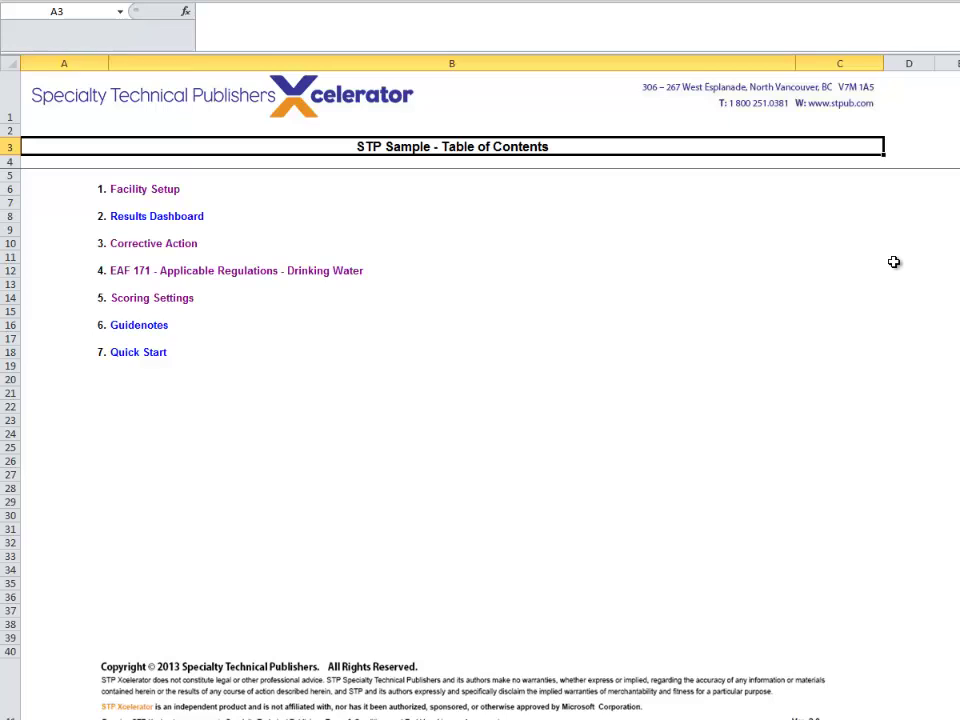
{"action": "left_click", "coordinate": [144, 305]}
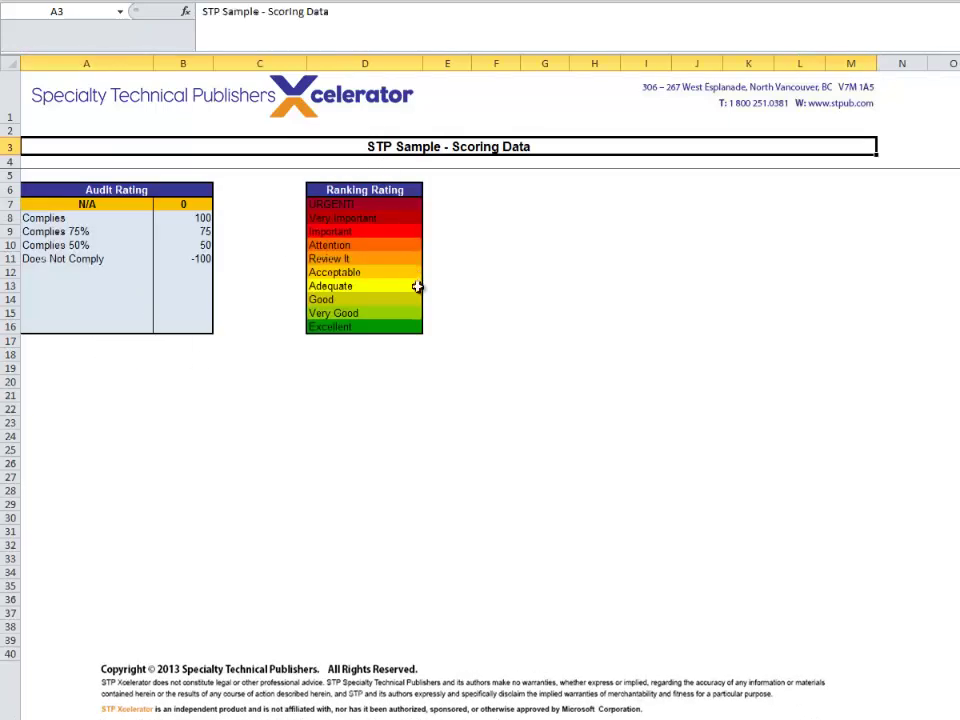
{"action": "left_click", "coordinate": [328, 204]}
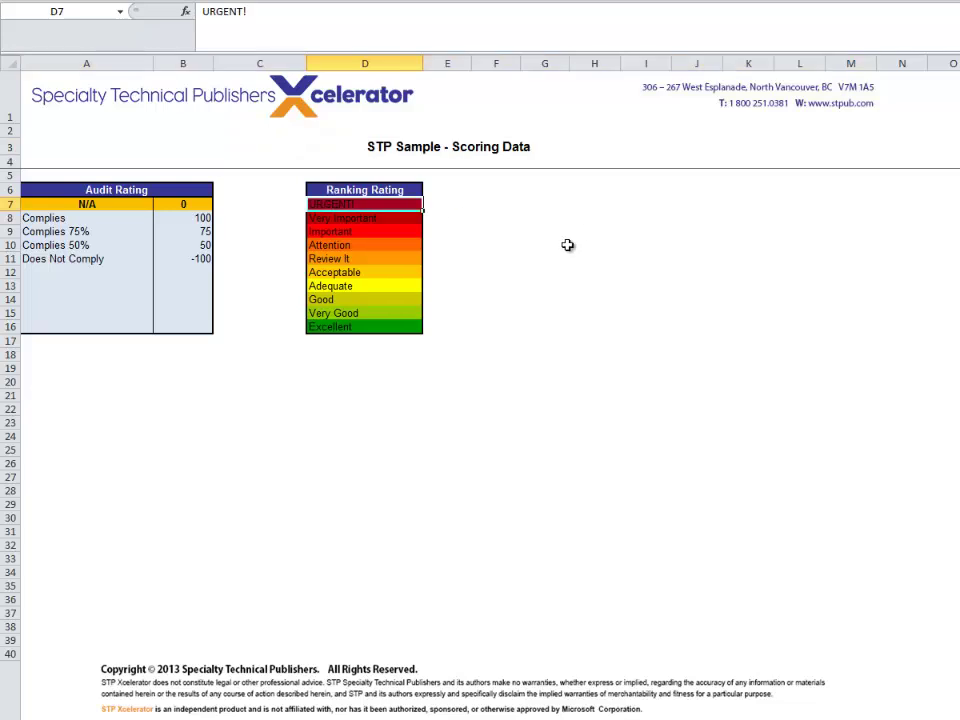
{"action": "type", "text": "1 2 3 "}
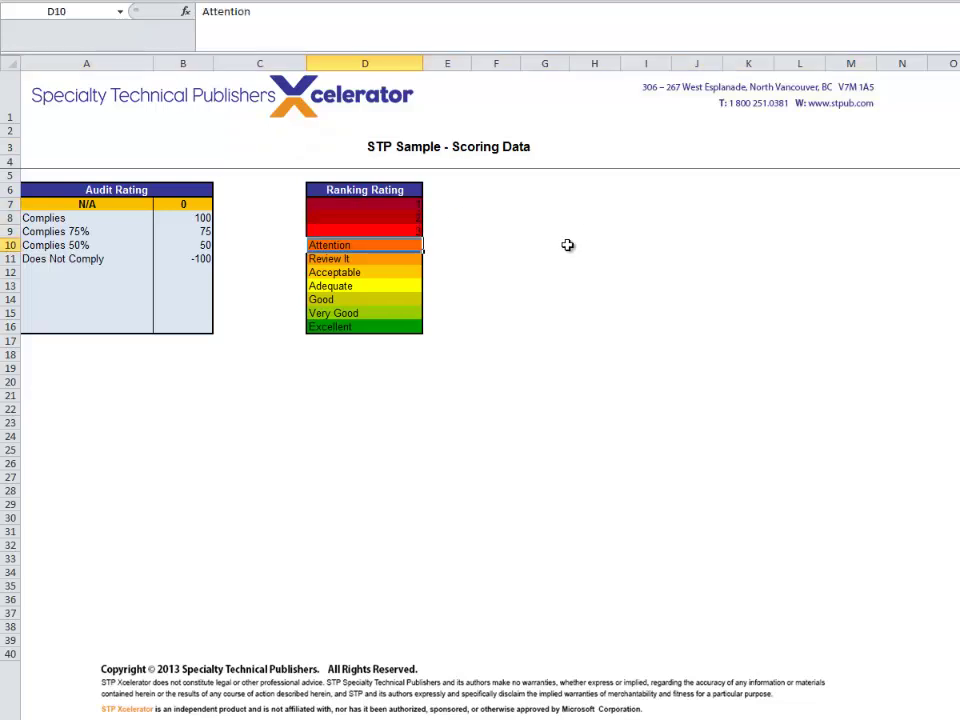
{"action": "type", "text": "4 5"}
{"action": "key", "text": "Return"}
{"action": "type", "text": "6"}
{"action": "key", "text": "Return"}
{"action": "type", "text": "7"}
{"action": "key", "text": "Return"}
{"action": "type", "text": "8"}
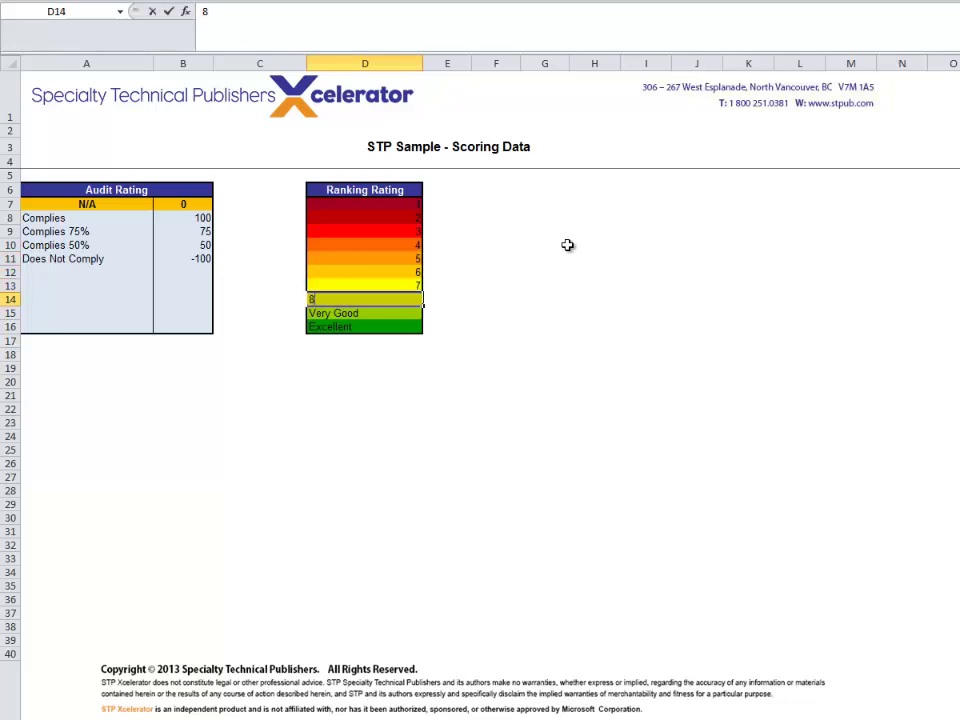
{"action": "key", "text": "Return"}
{"action": "type", "text": "9"}
{"action": "key", "text": "Return"}
{"action": "type", "text": "10"}
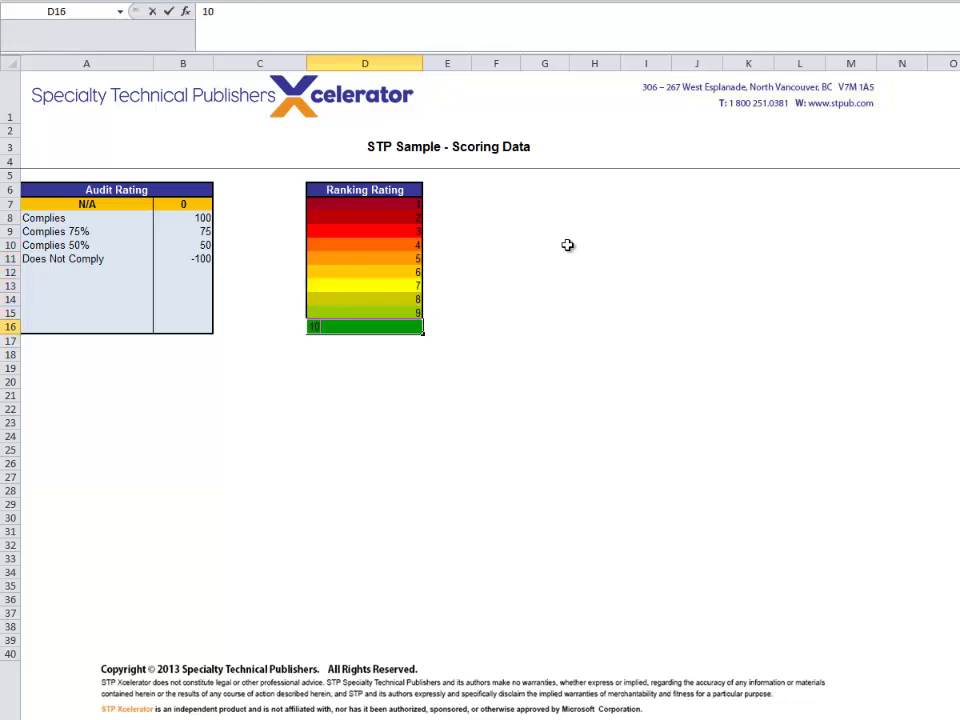
{"action": "key", "text": "Return"}
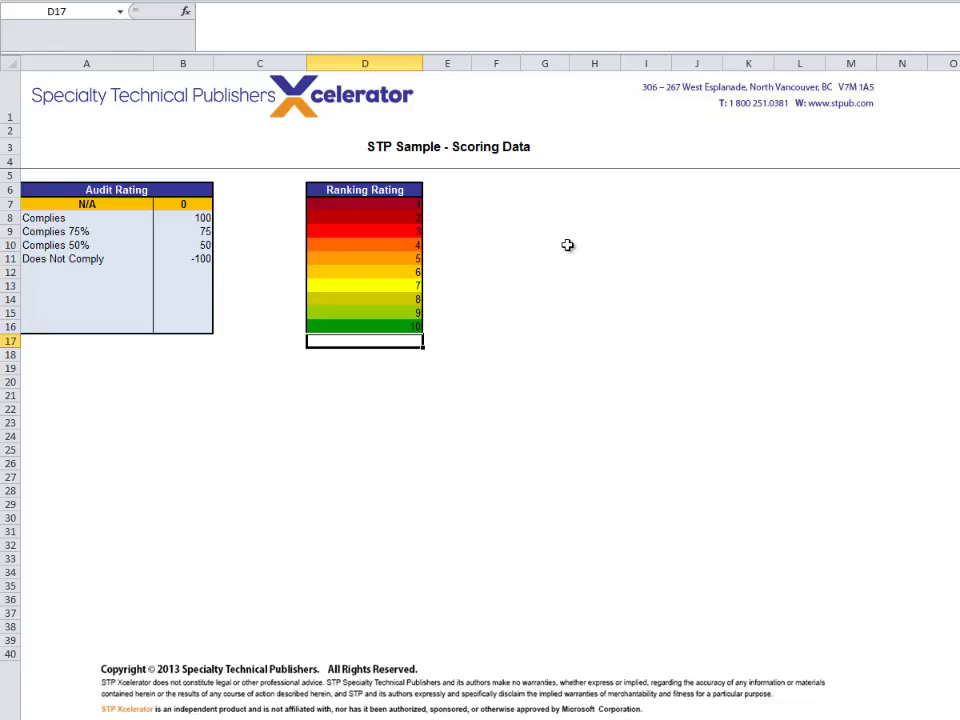
Set the Corrective Action report ranks to 1 for NY 1-1, 4 for NY 1-2 and 7 for requirement 1.3.
{"action": "left_click", "coordinate": [950, 204]}
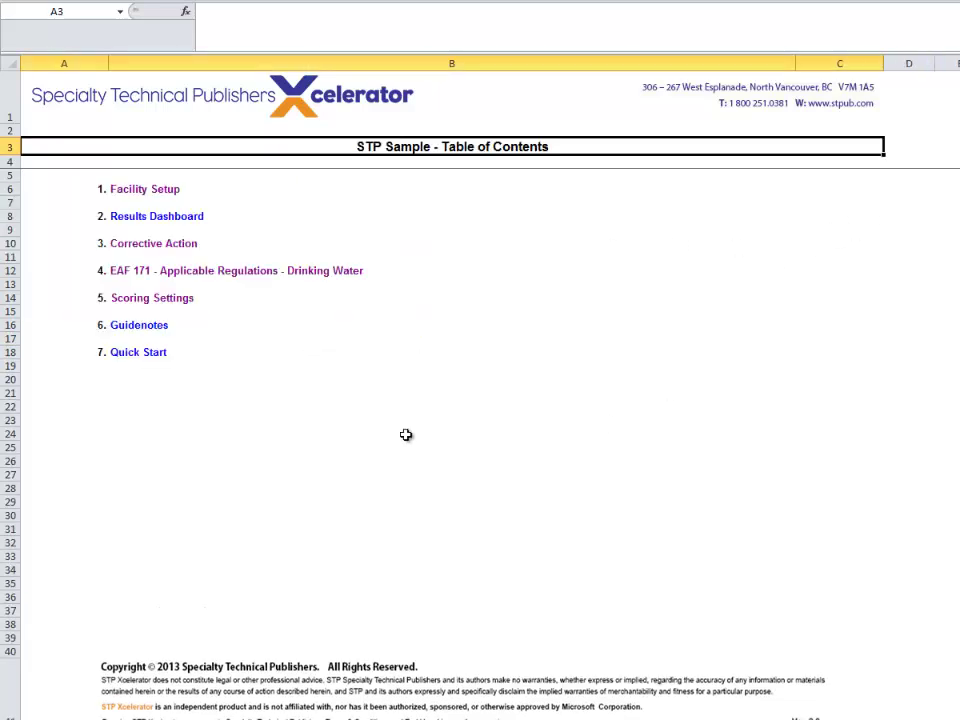
{"action": "left_click", "coordinate": [160, 244]}
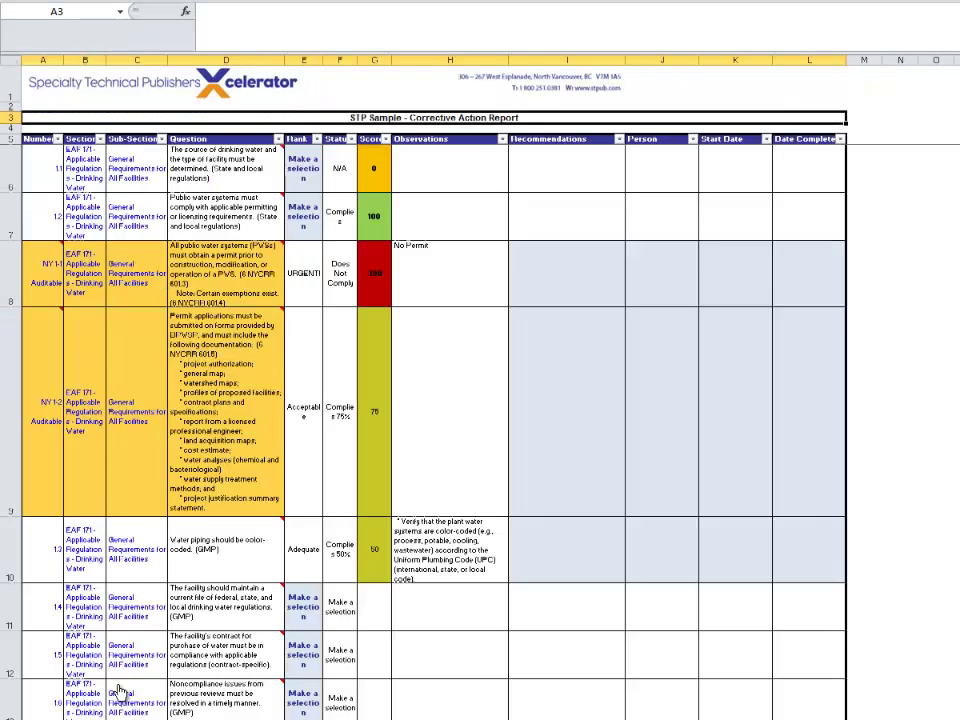
{"action": "left_click", "coordinate": [311, 297]}
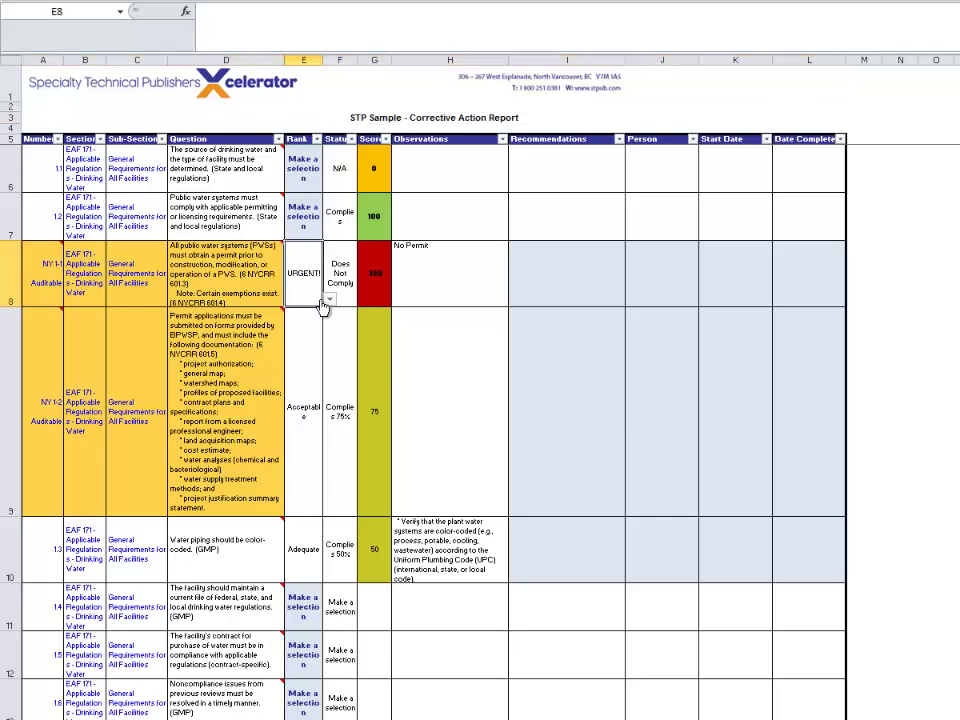
{"action": "left_click", "coordinate": [329, 299]}
{"action": "left_click", "coordinate": [312, 322]}
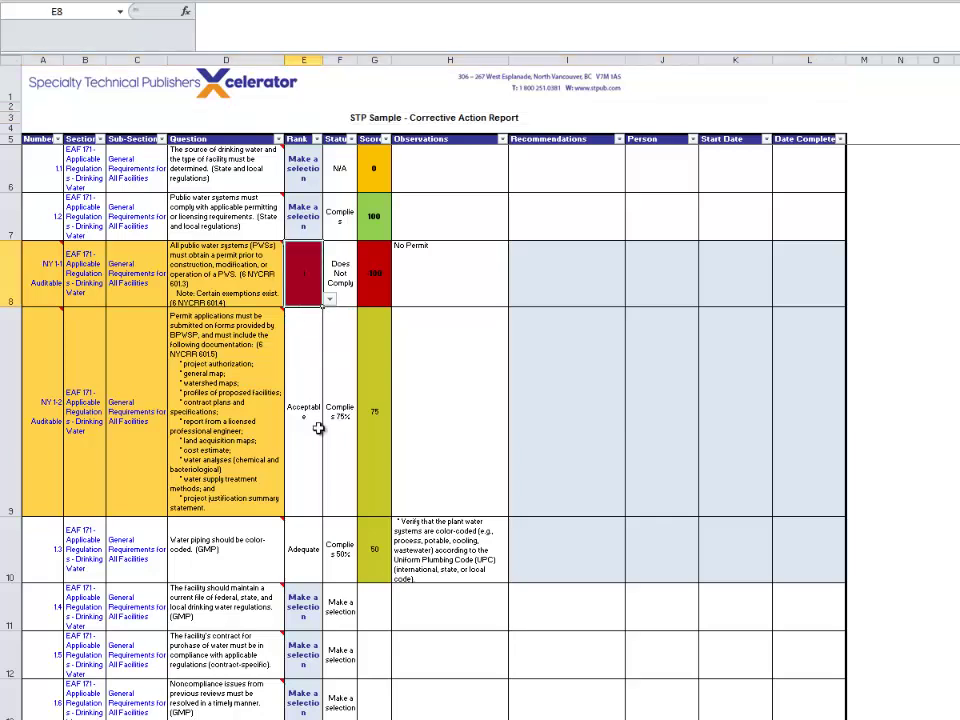
{"action": "left_click", "coordinate": [318, 428]}
{"action": "left_click", "coordinate": [330, 508]}
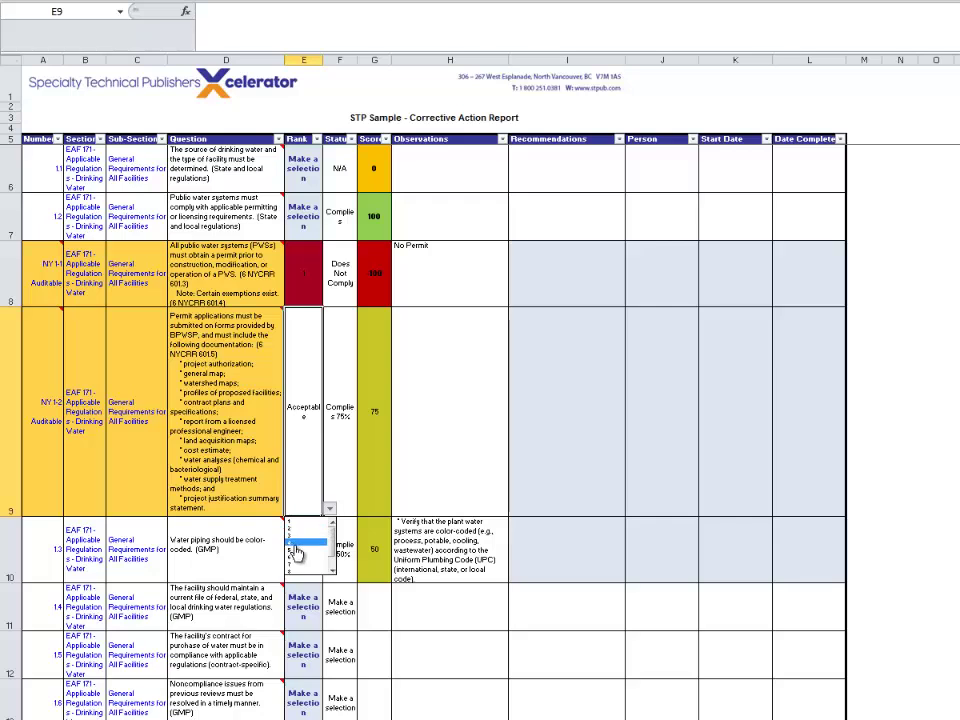
{"action": "left_click", "coordinate": [295, 550]}
{"action": "left_click", "coordinate": [318, 562]}
{"action": "left_click", "coordinate": [330, 576]}
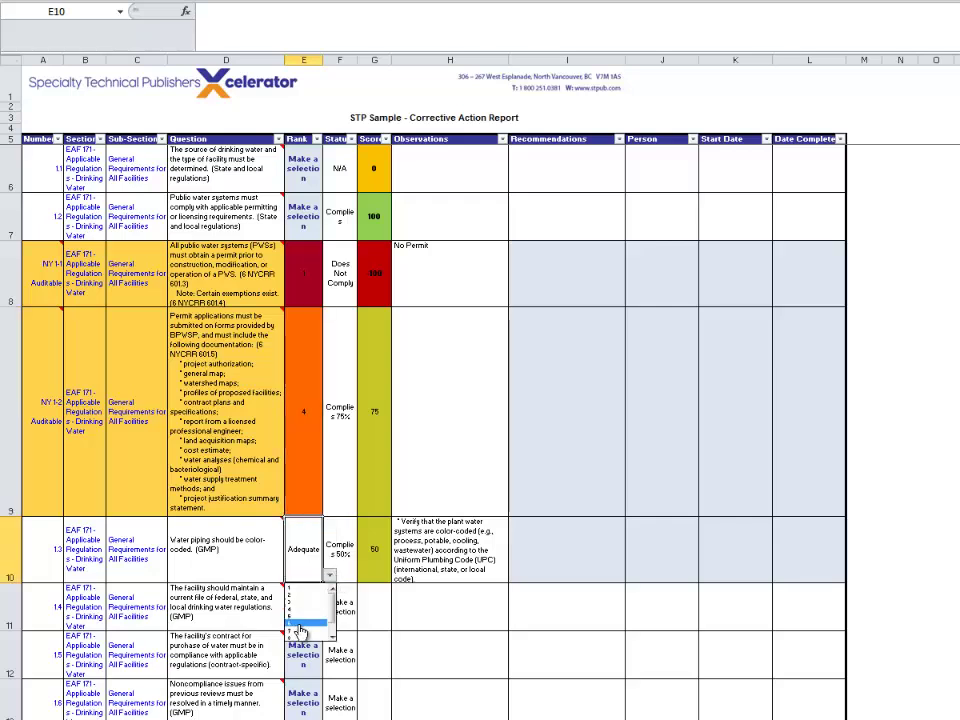
{"action": "left_click", "coordinate": [299, 626]}
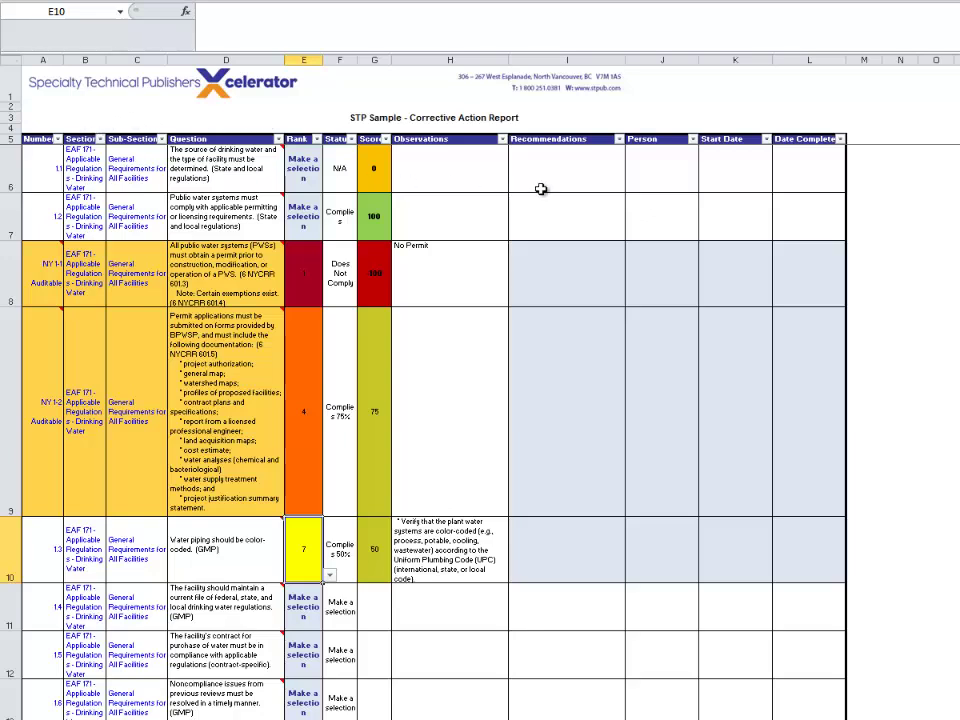
Filter the report's Number column to only the New York items, from NY 1-1 Auditable through NY 7-2 Auditable.
{"action": "left_click", "coordinate": [45, 128]}
{"action": "left_click", "coordinate": [58, 139]}
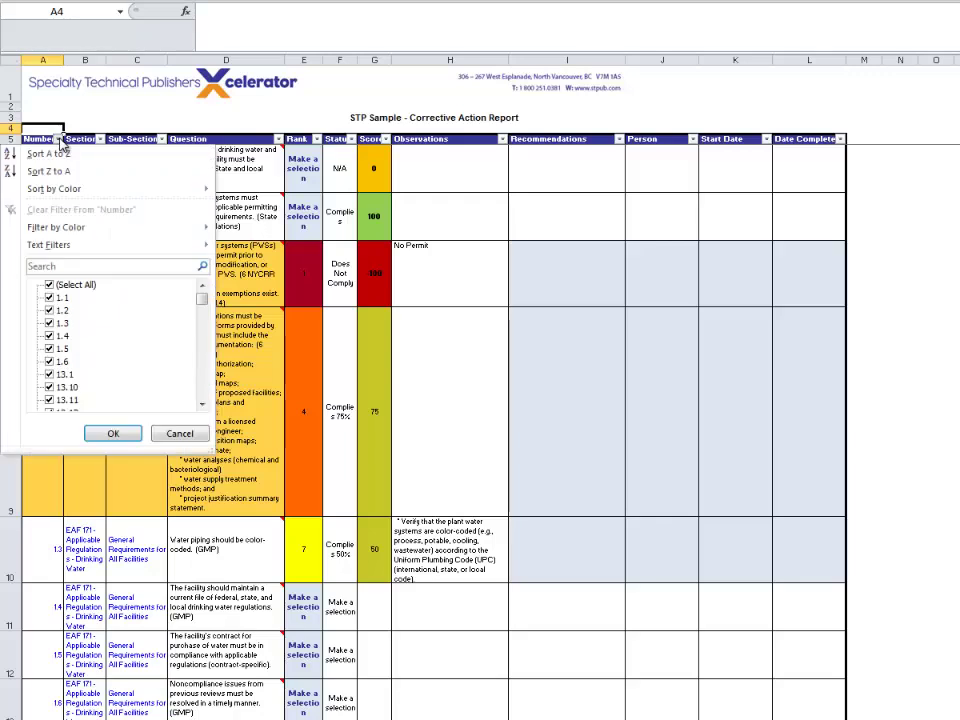
{"action": "left_click", "coordinate": [49, 285]}
{"action": "left_click_drag", "start_coordinate": [203, 300], "coordinate": [199, 410]}
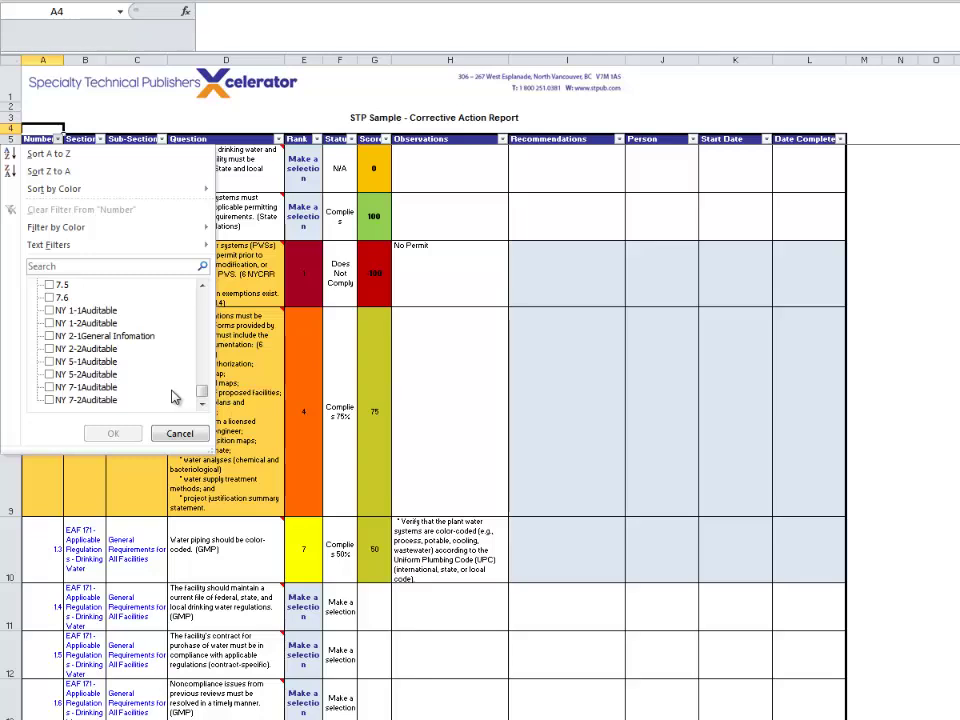
{"action": "left_click", "coordinate": [49, 310]}
{"action": "left_click", "coordinate": [49, 323]}
{"action": "left_click", "coordinate": [49, 336]}
{"action": "left_click", "coordinate": [49, 348]}
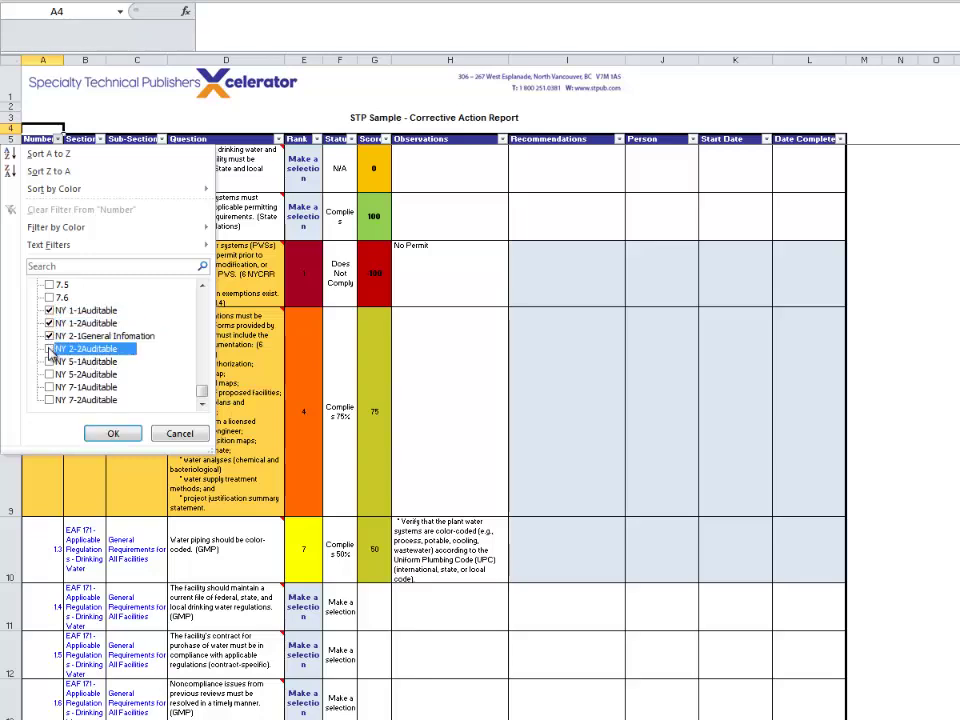
{"action": "left_click", "coordinate": [49, 361]}
{"action": "left_click", "coordinate": [49, 374]}
{"action": "left_click", "coordinate": [49, 387]}
{"action": "left_click", "coordinate": [50, 400]}
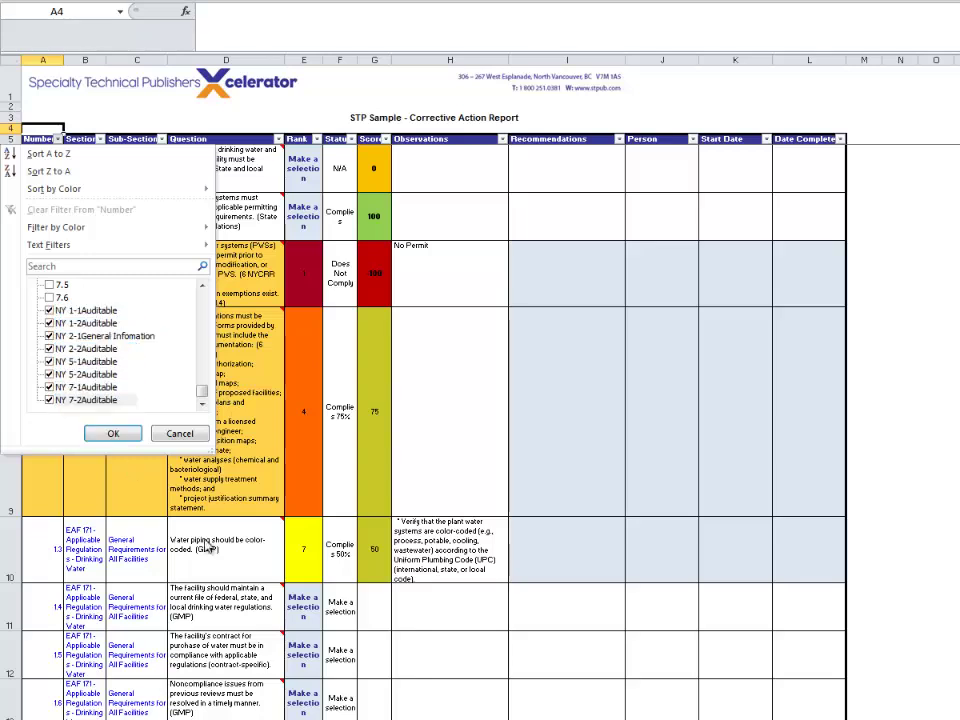
{"action": "left_click", "coordinate": [112, 433]}
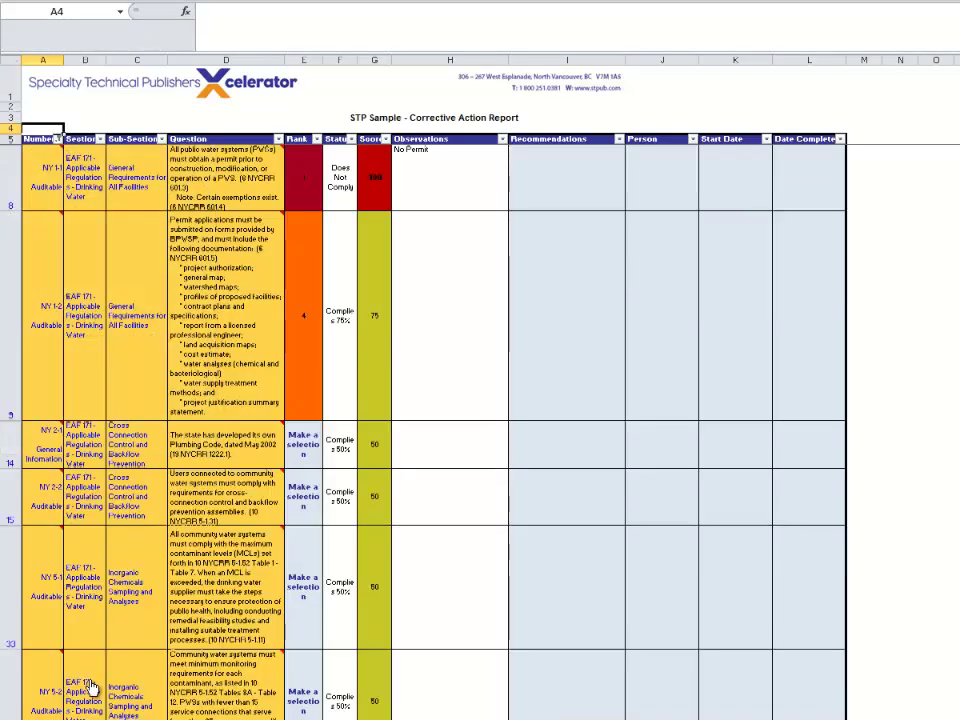
Filter the Status column of the New York items to show only Complies 50%.
{"action": "left_click", "coordinate": [351, 140]}
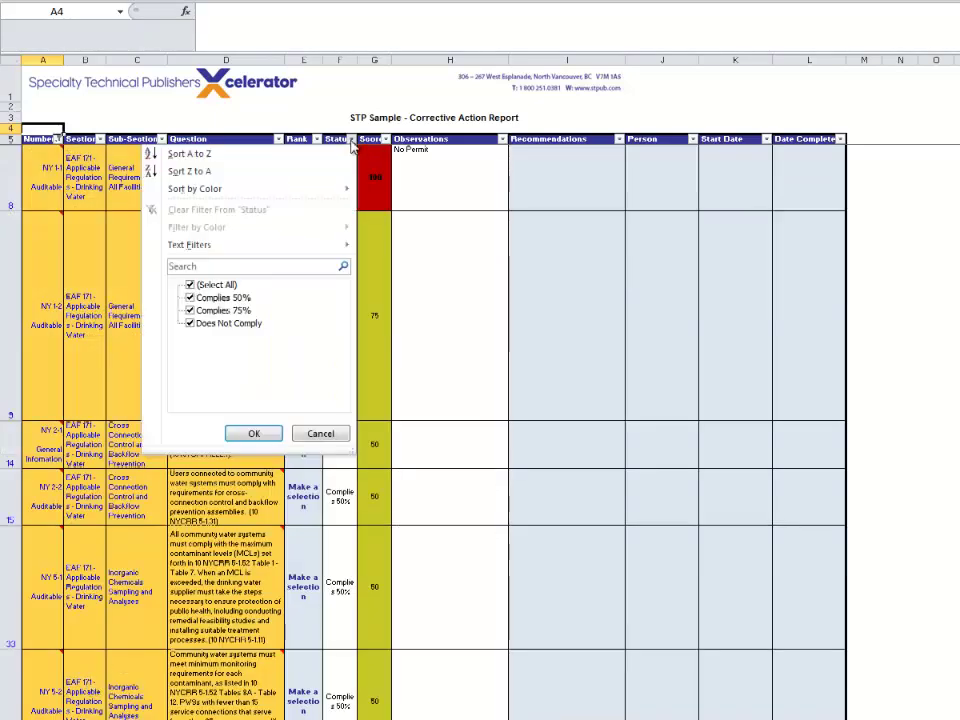
{"action": "left_click", "coordinate": [190, 285]}
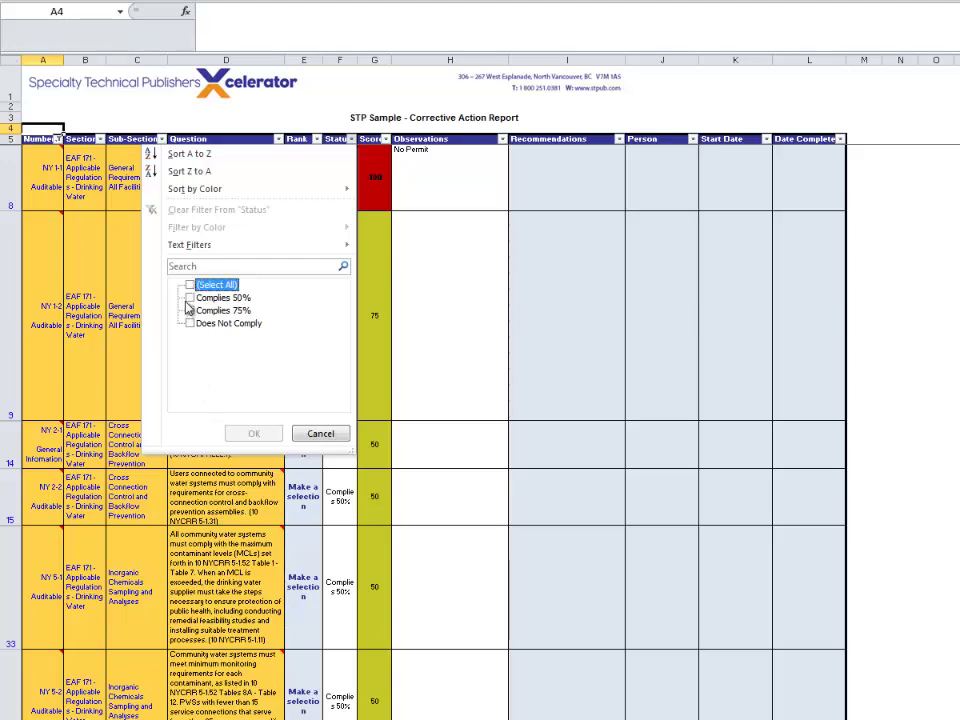
{"action": "left_click", "coordinate": [189, 298]}
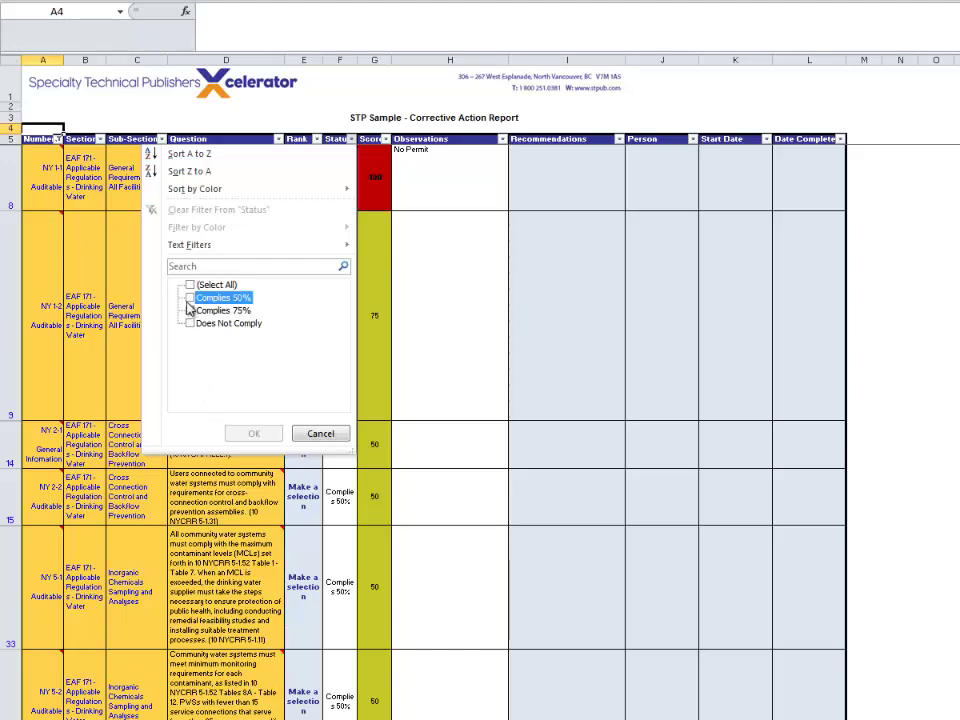
{"action": "left_click", "coordinate": [246, 433]}
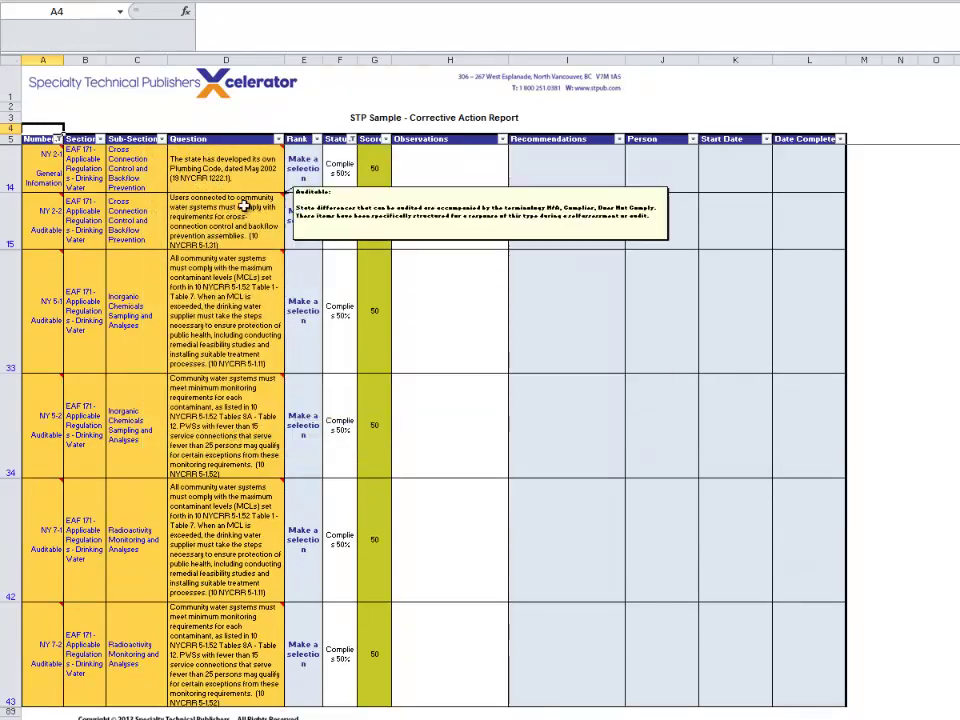
{"action": "mouse_move", "coordinate": [234, 349]}
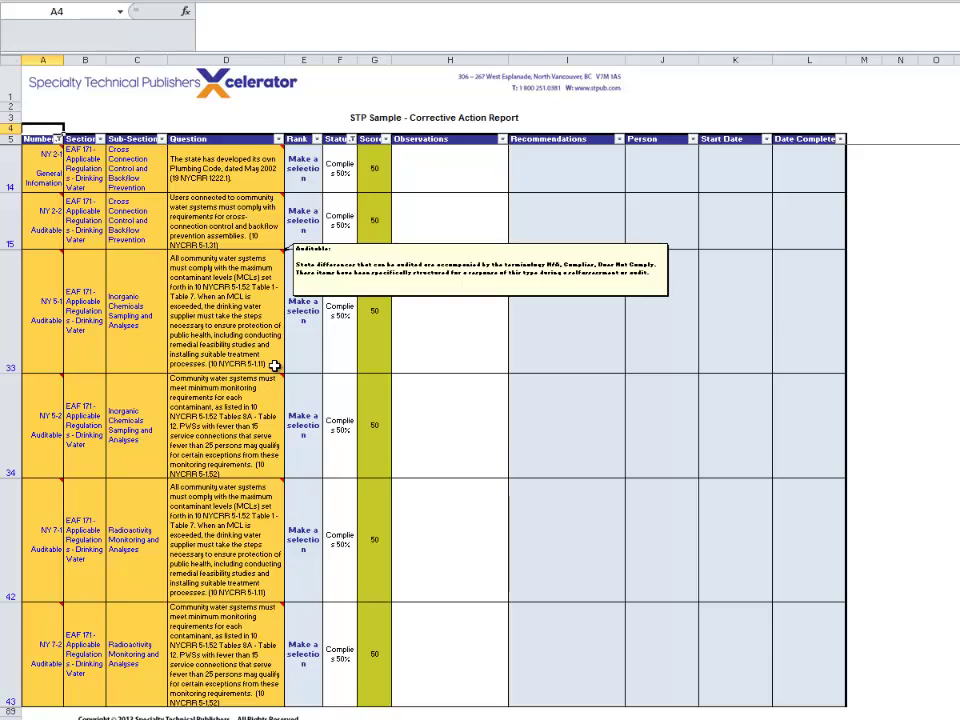
Open the Results Dashboard and examine the overall compliance chart and the EAF 171 compliance chart by sub-section.
{"action": "left_click", "coordinate": [933, 276]}
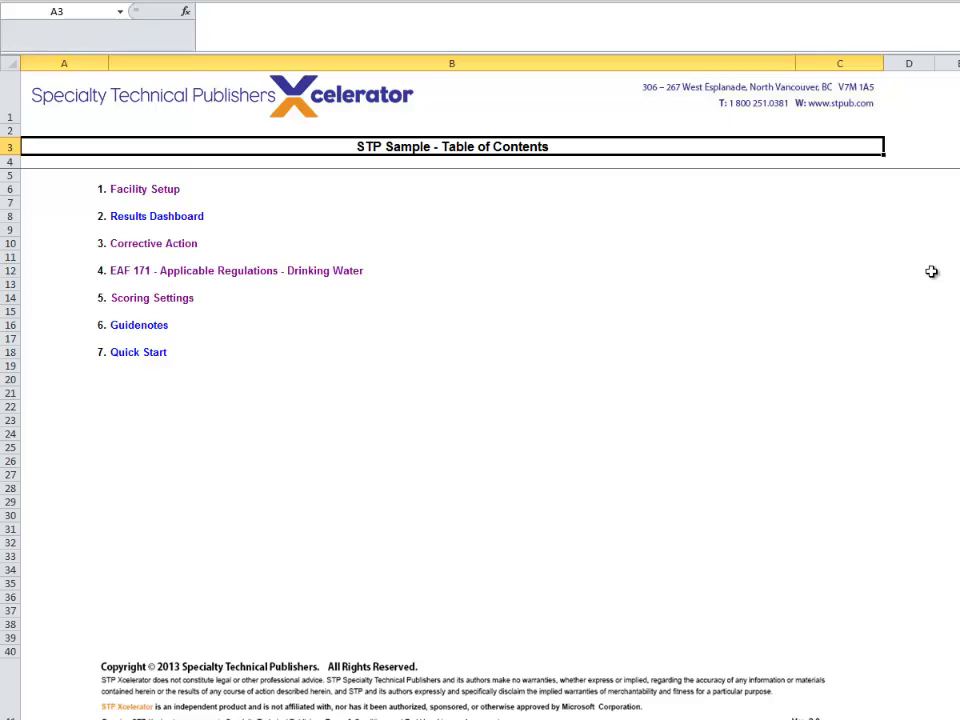
{"action": "left_click", "coordinate": [179, 217]}
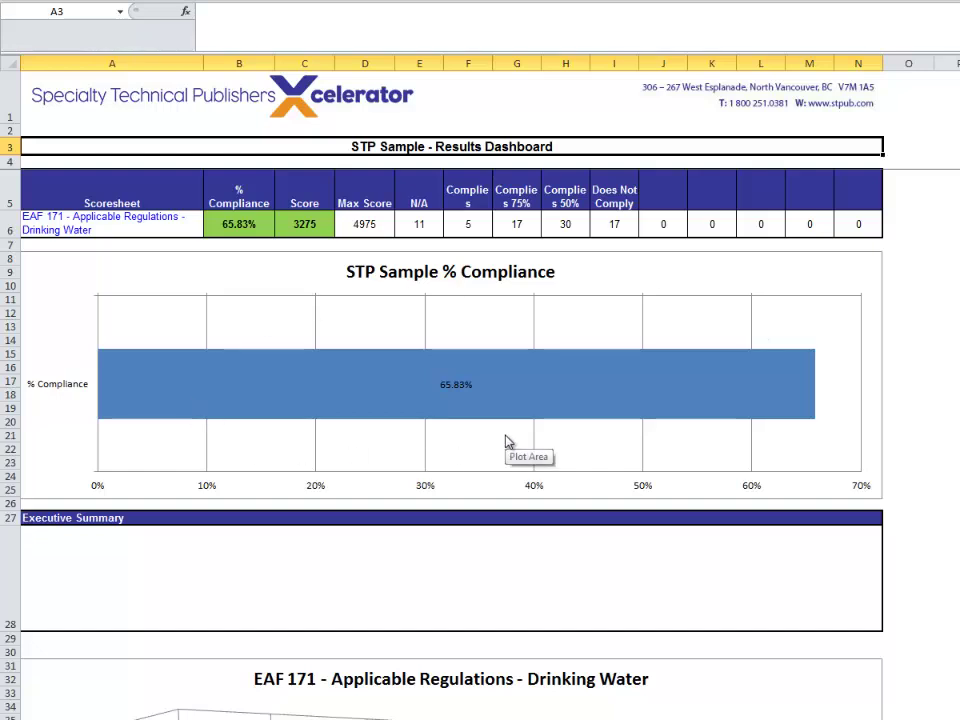
{"action": "mouse_move", "coordinate": [453, 416]}
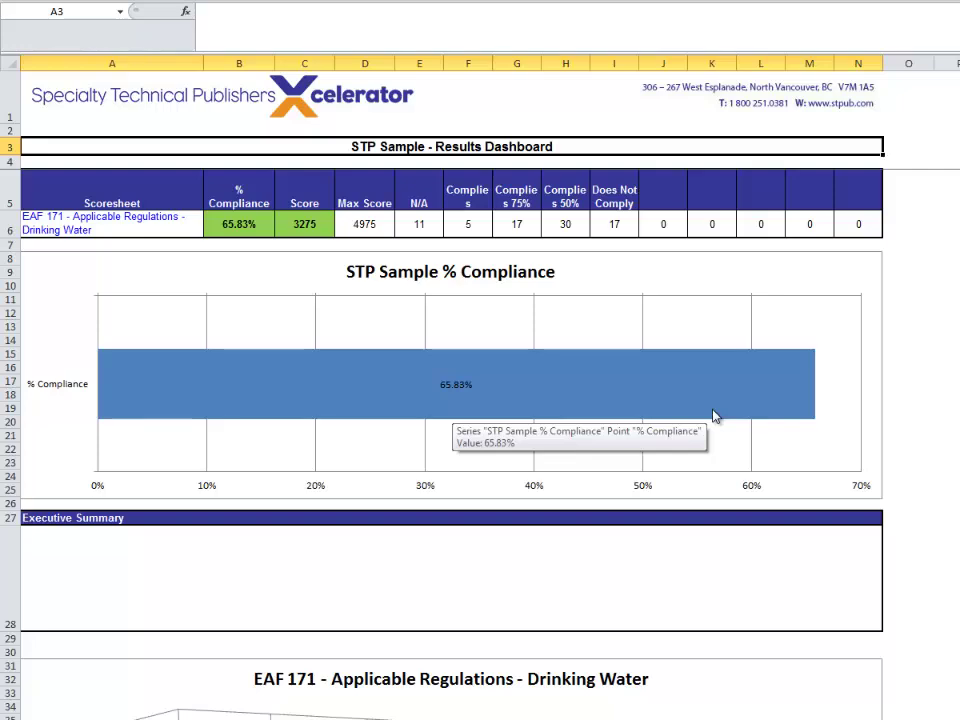
{"action": "scroll", "coordinate": [714, 416], "scroll_direction": "down", "scroll_amount": 8}
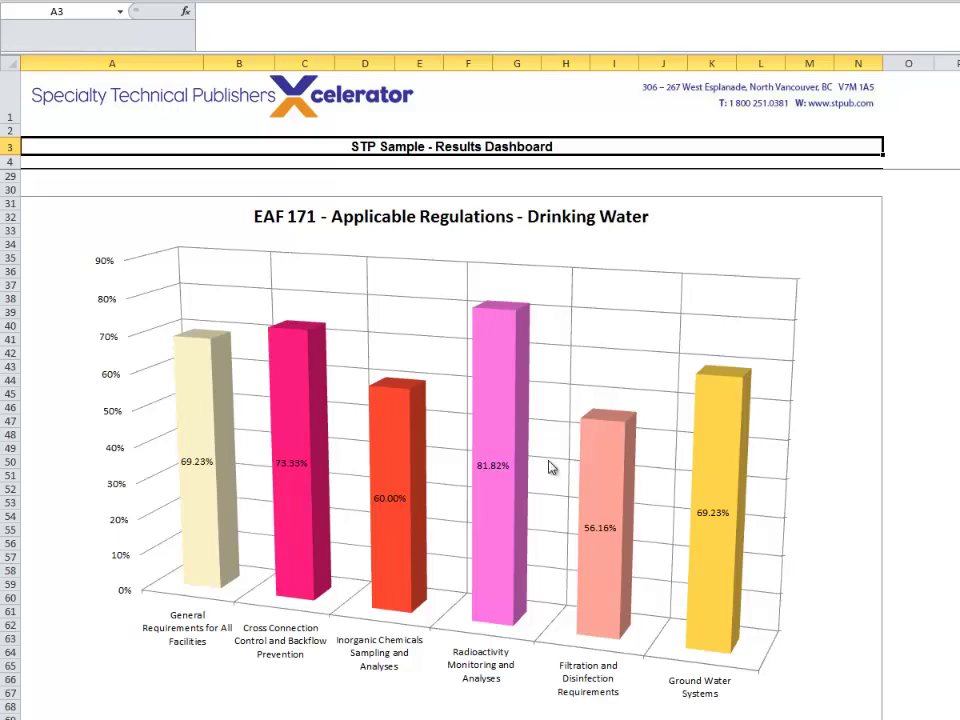
{"action": "mouse_move", "coordinate": [185, 577]}
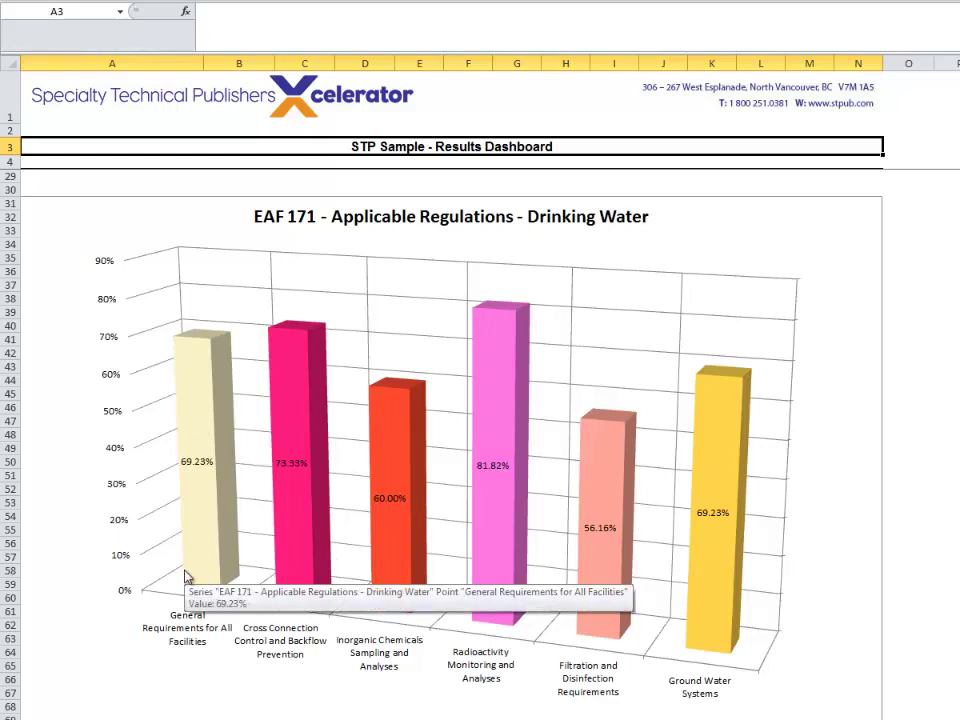